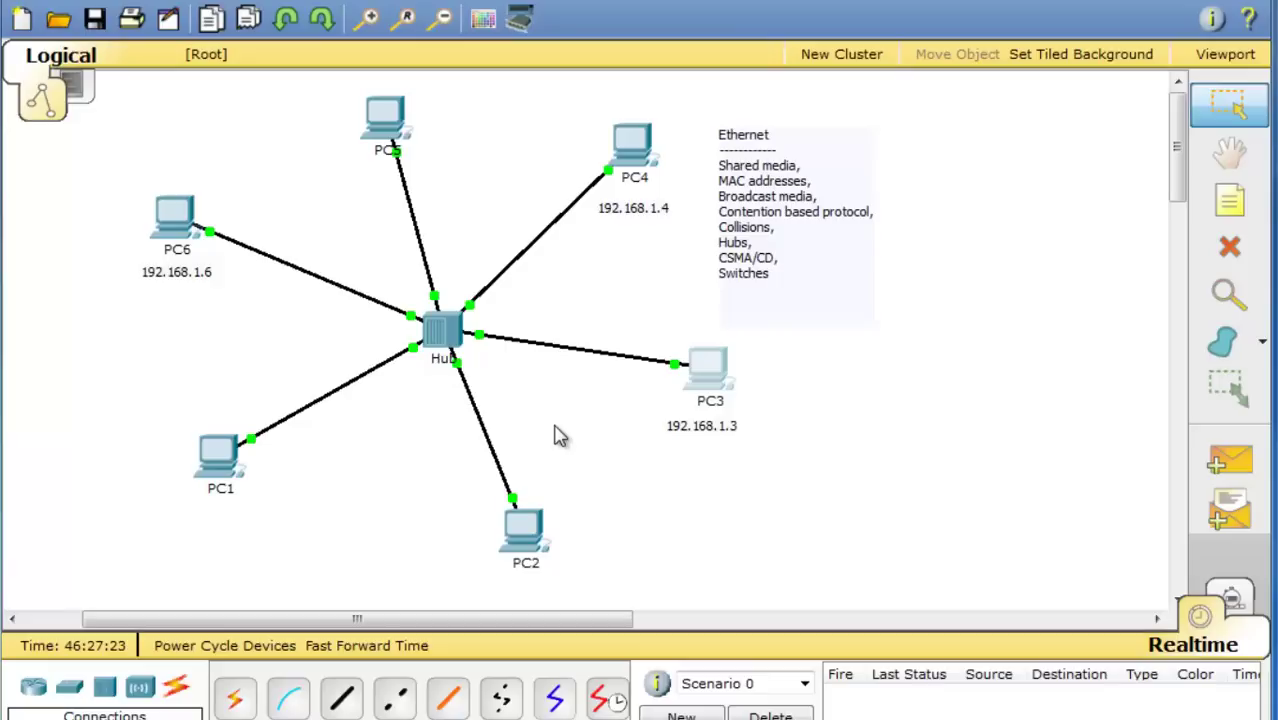
Run arp -a in PC6's Command Prompt and confirm it reports "No ARP Entries Found"
left_click(171, 215)
left_click(671, 202)
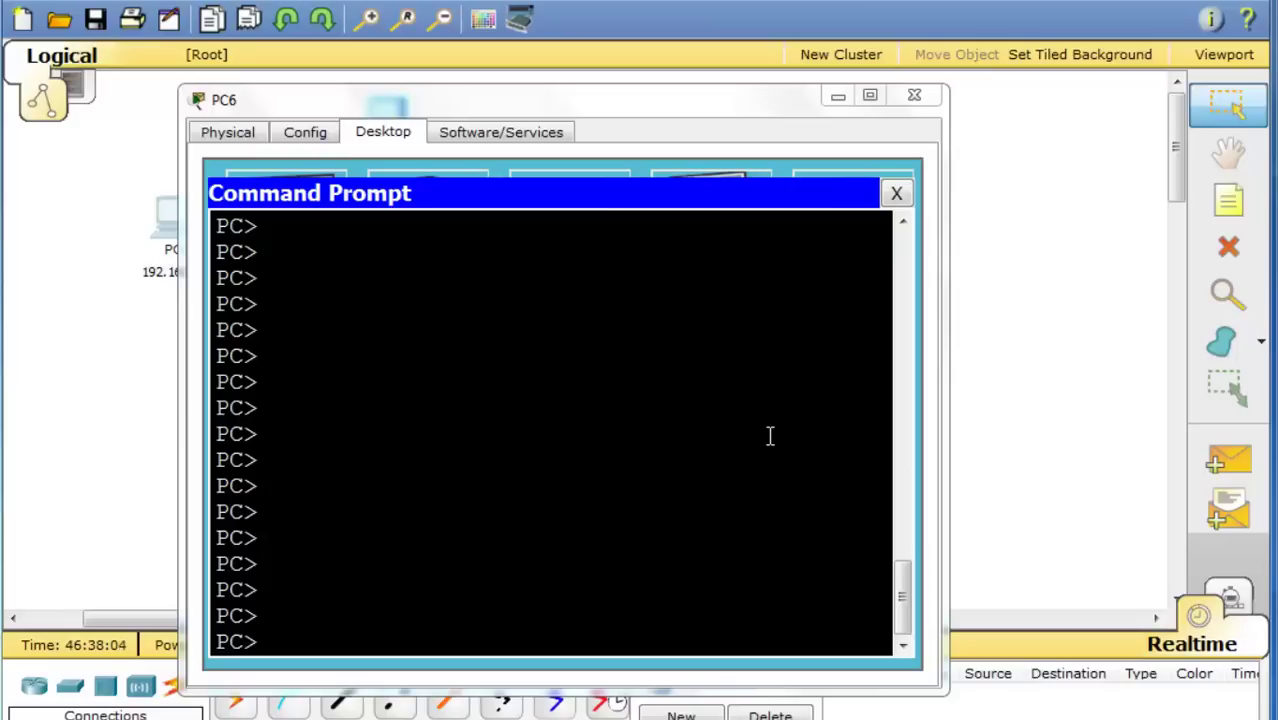
left_click_drag(568, 120, 624, 60)
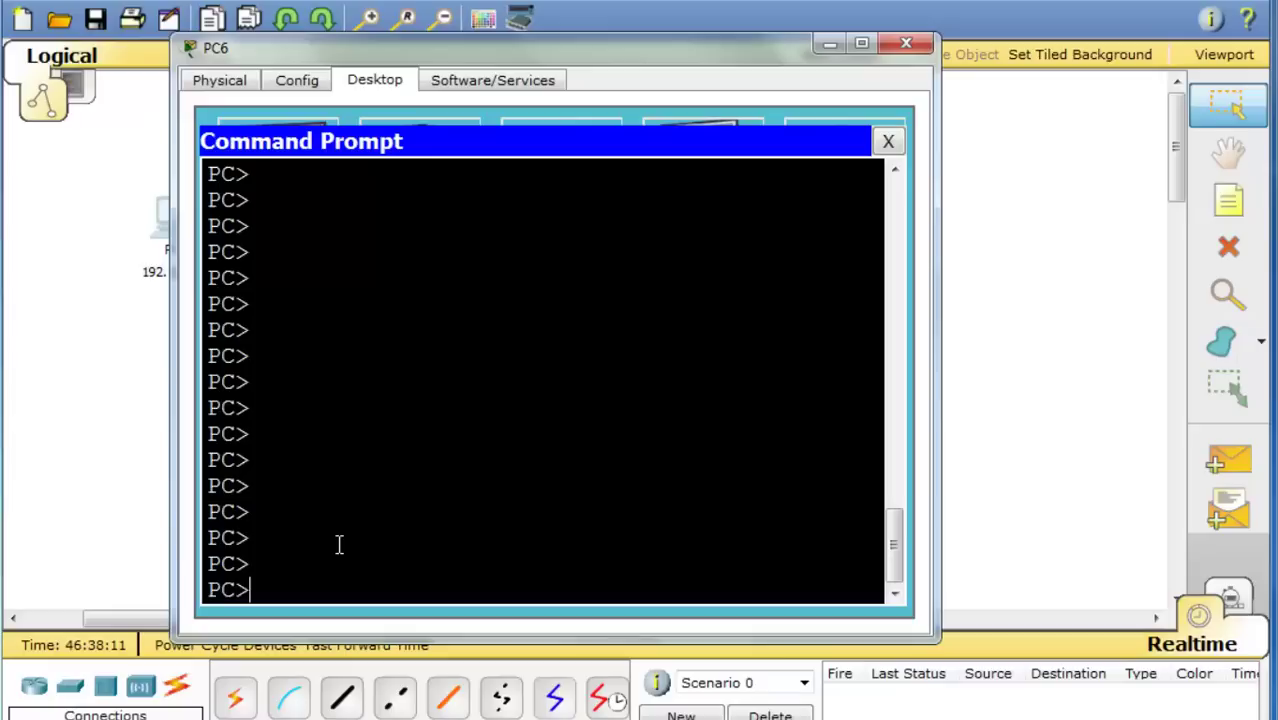
type("rp -a")
key("Return")
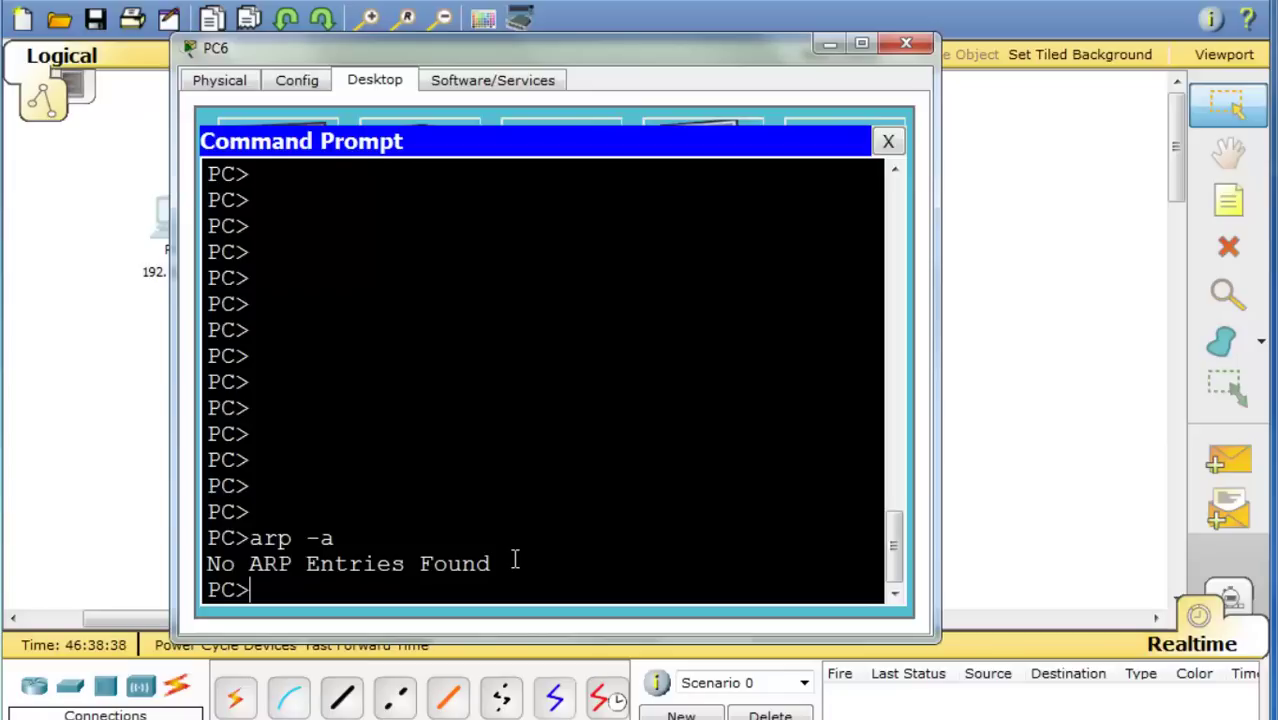
Close PC6's window and enter Simulation mode, with the event filter showing only ARP and ICMP
left_click(906, 43)
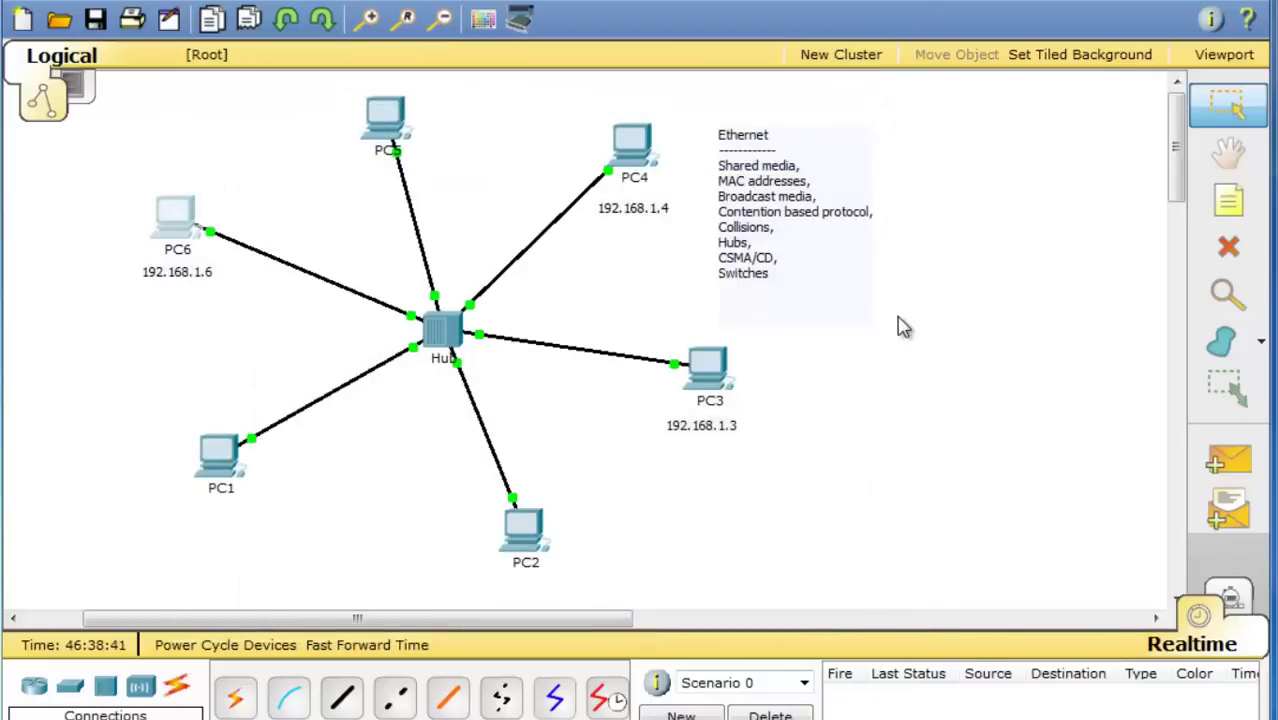
left_click(1242, 598)
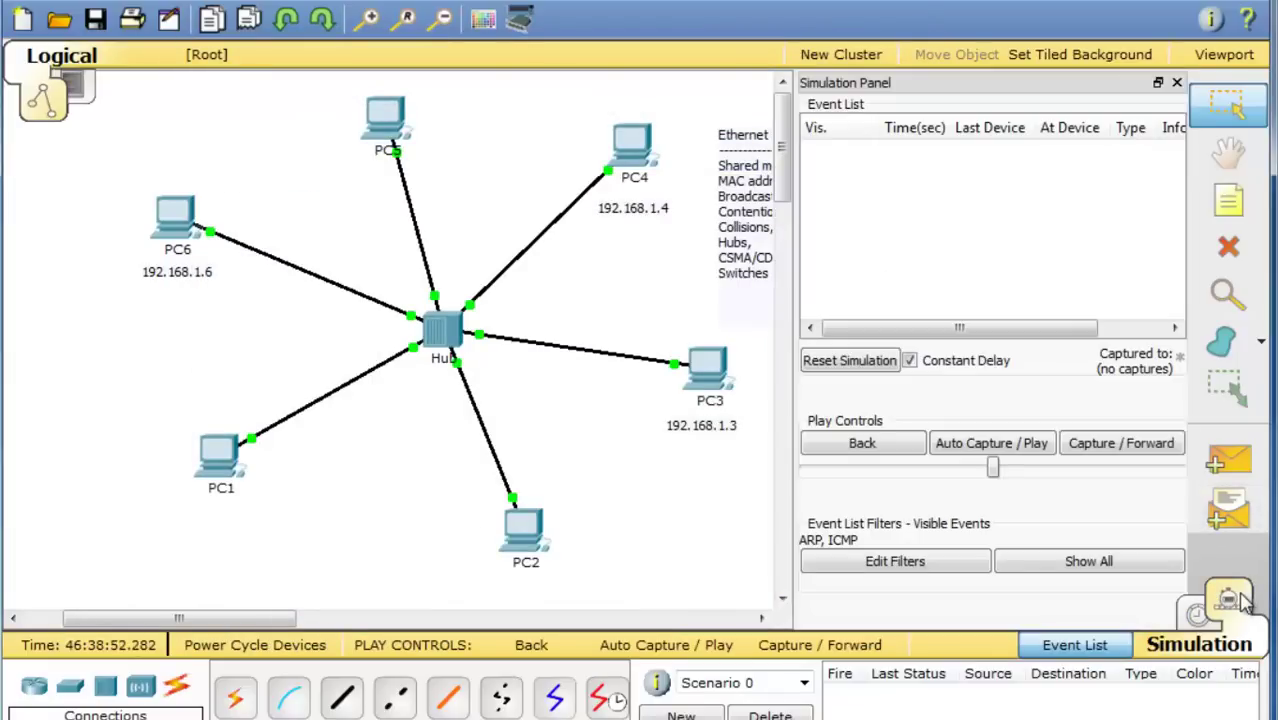
left_click(880, 563)
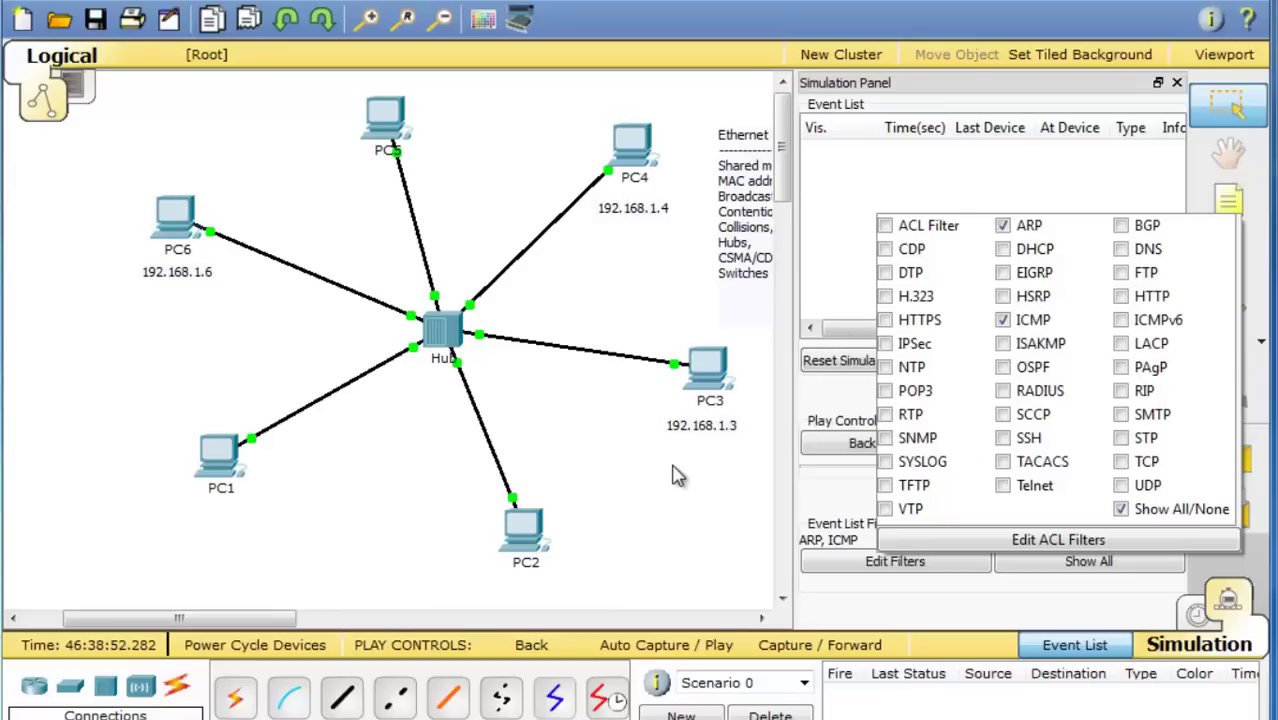
left_click(818, 507)
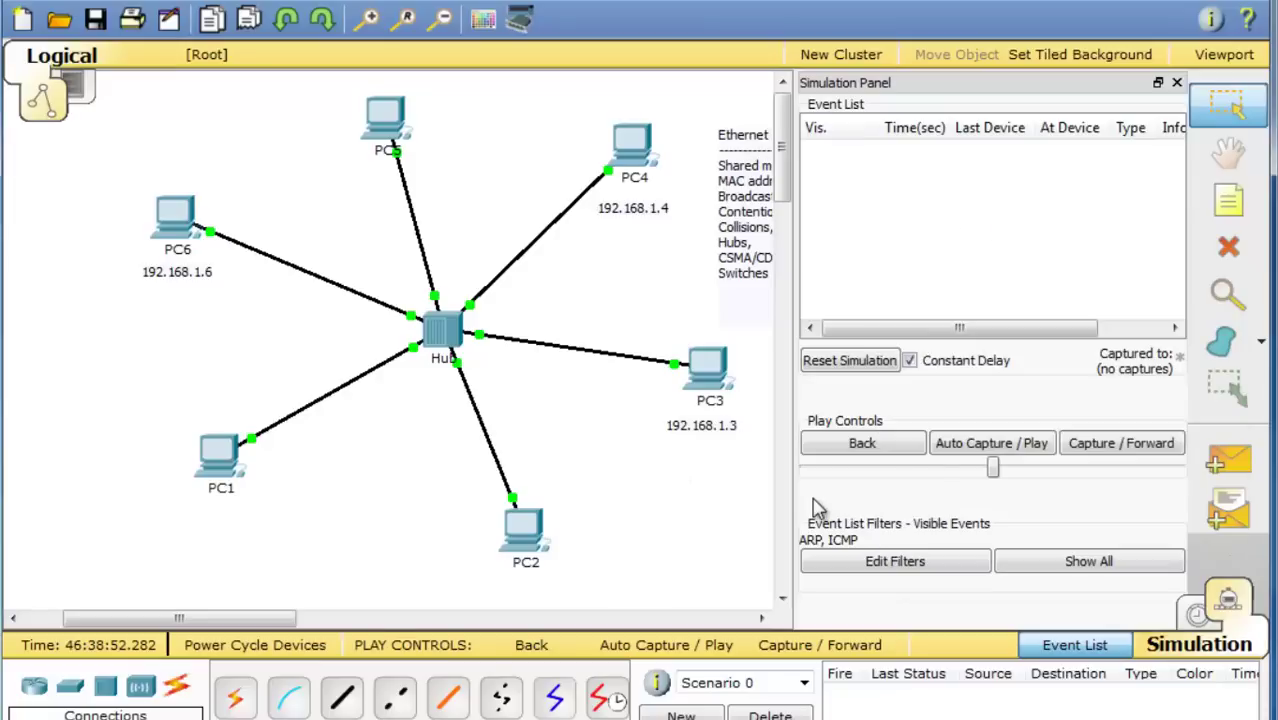
Add a simple PDU from PC6 to PC3 and step once so the ARP request reaches the Hub
left_click(1231, 468)
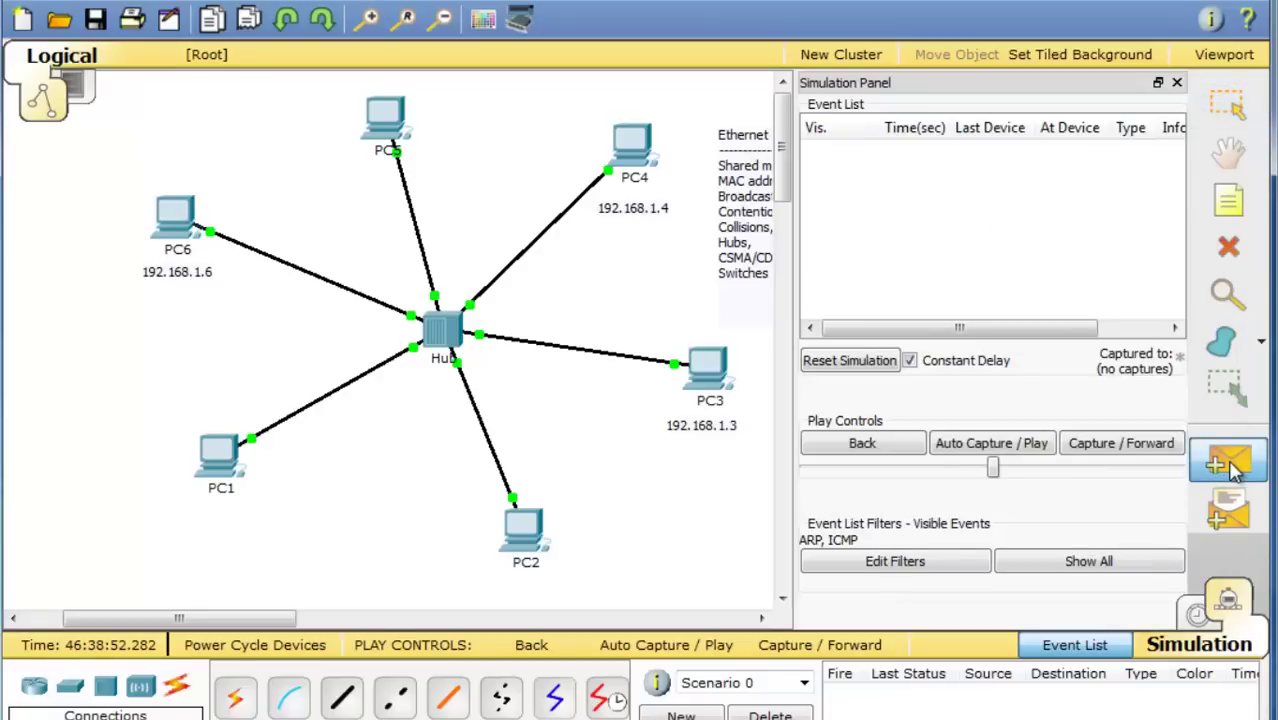
left_click(170, 205)
left_click(702, 365)
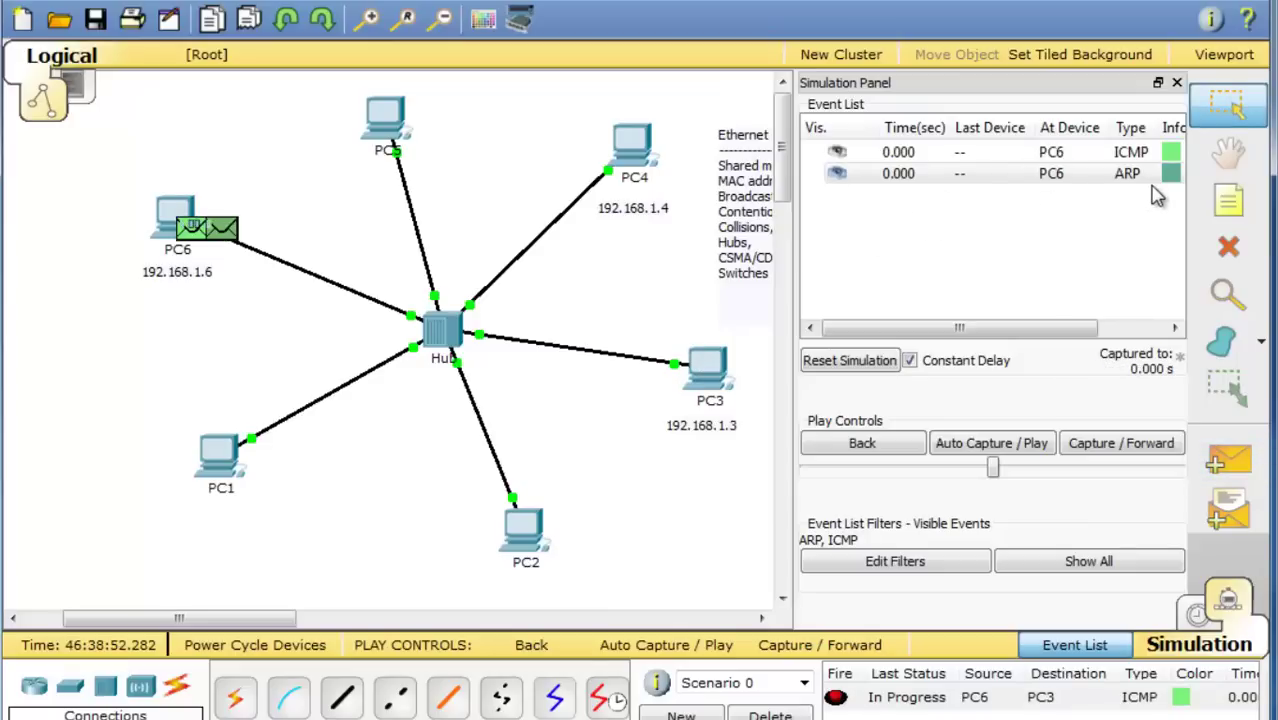
left_click(1133, 450)
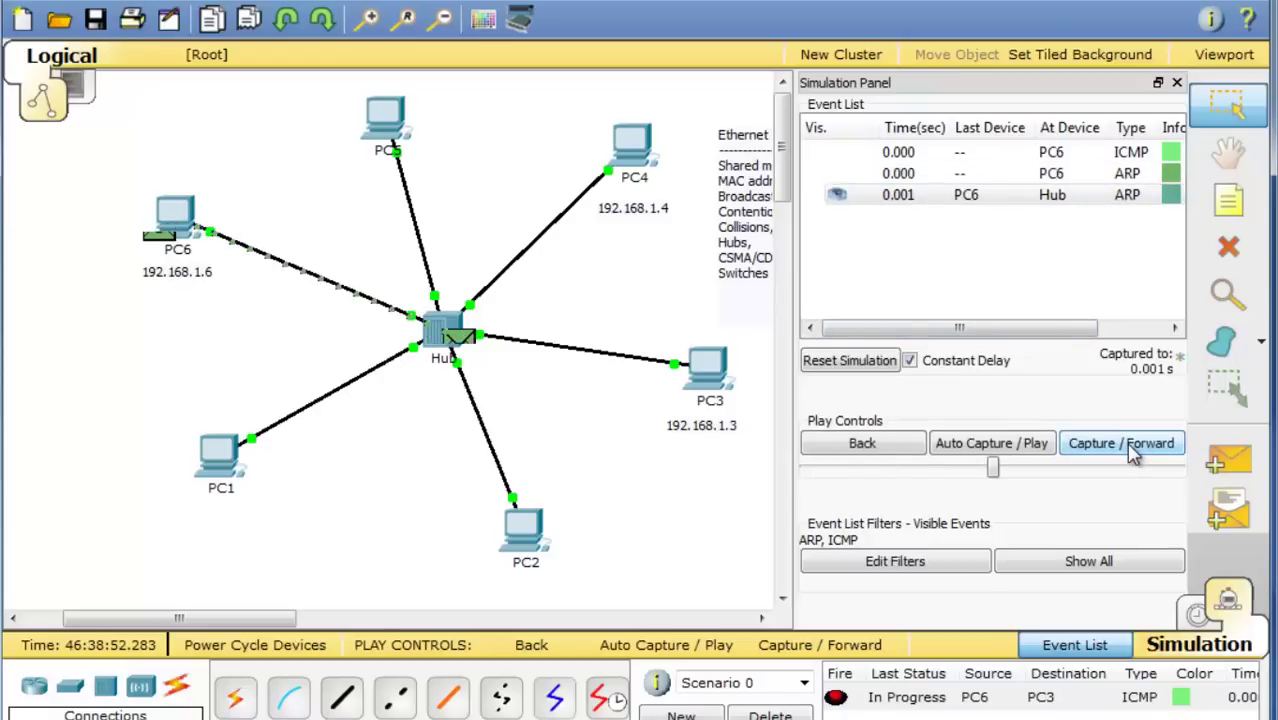
Inspect the Hub's ARP frame: destination FFFF.FFFF.FFFF, target IP 192.168.1.3, target MAC unknown
left_click(462, 350)
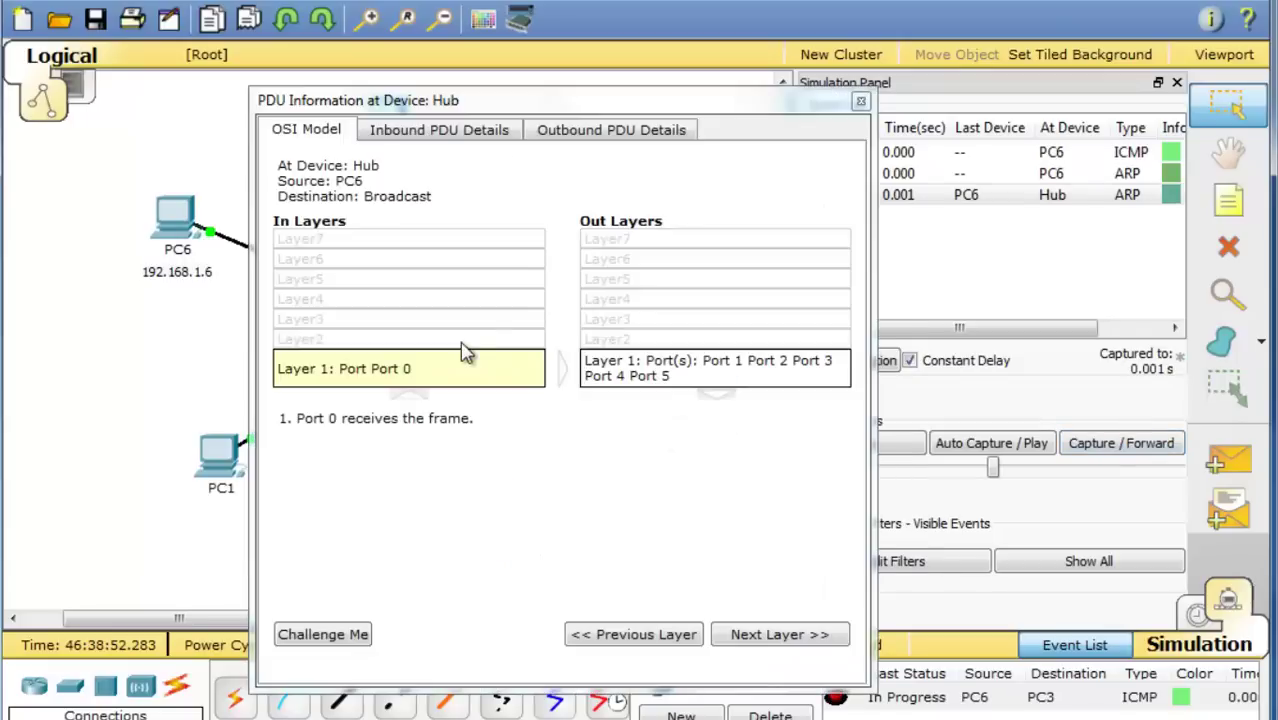
left_click(425, 140)
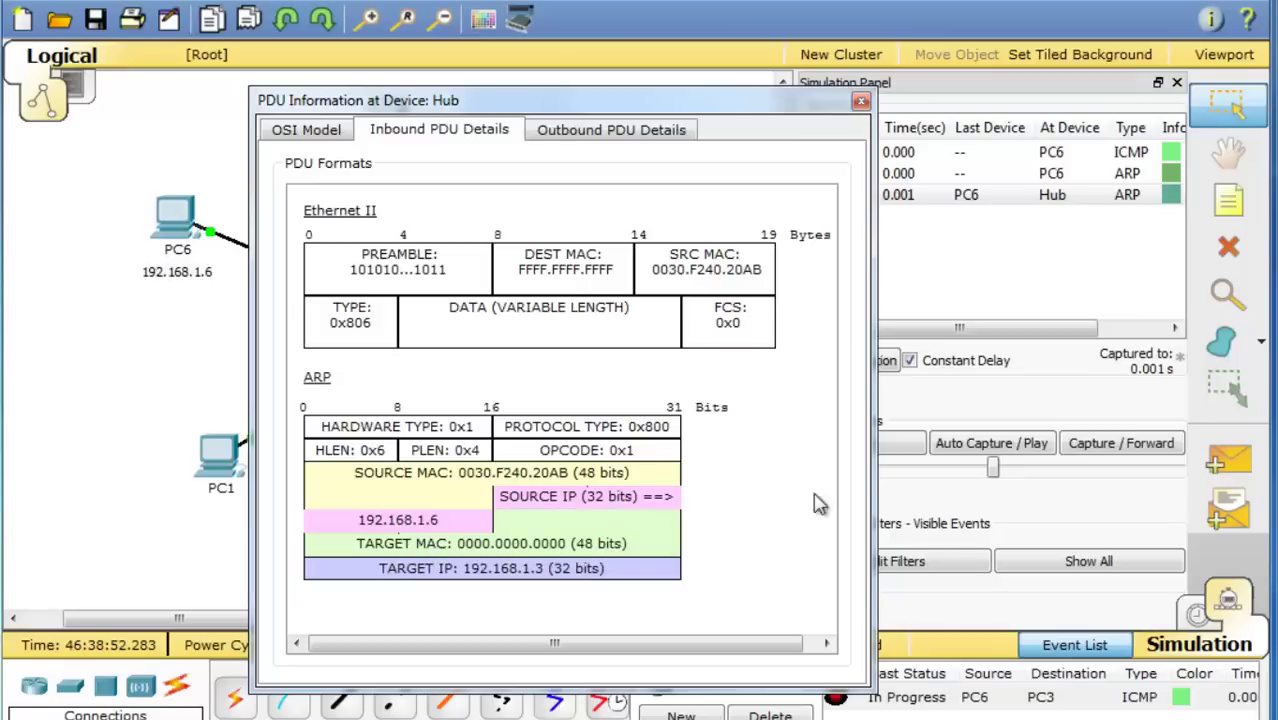
left_click(576, 140)
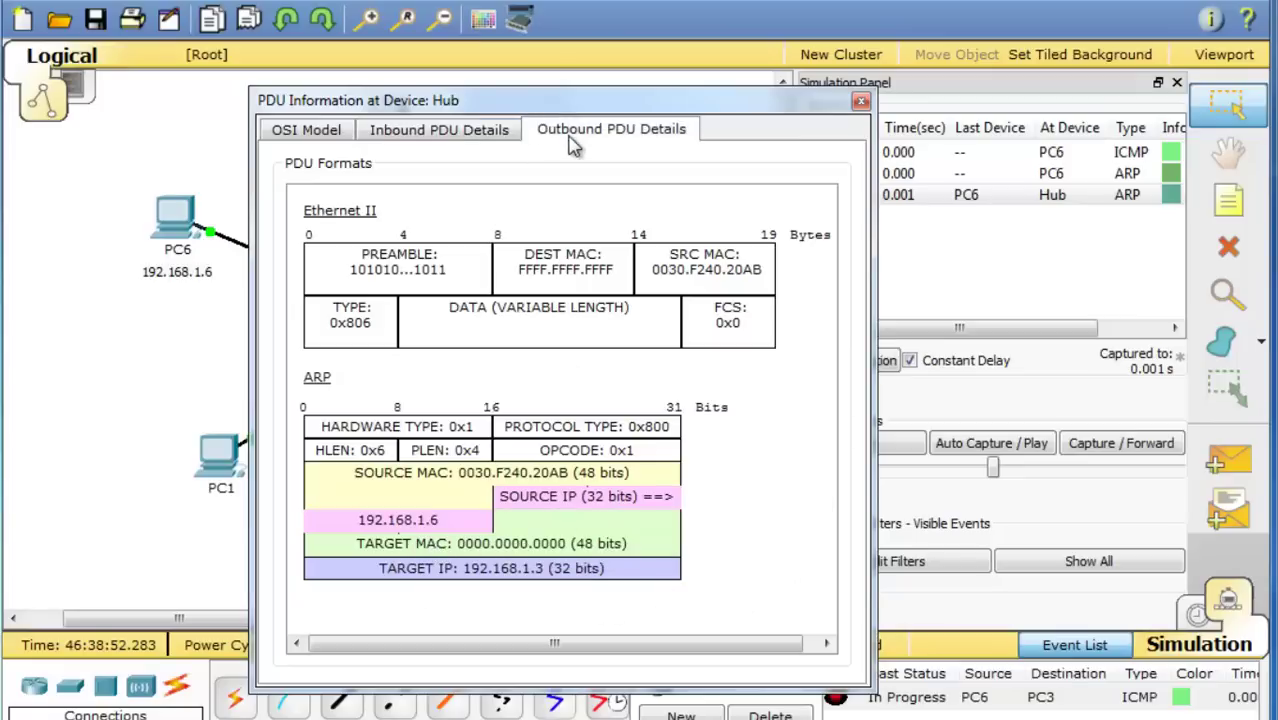
left_click(438, 140)
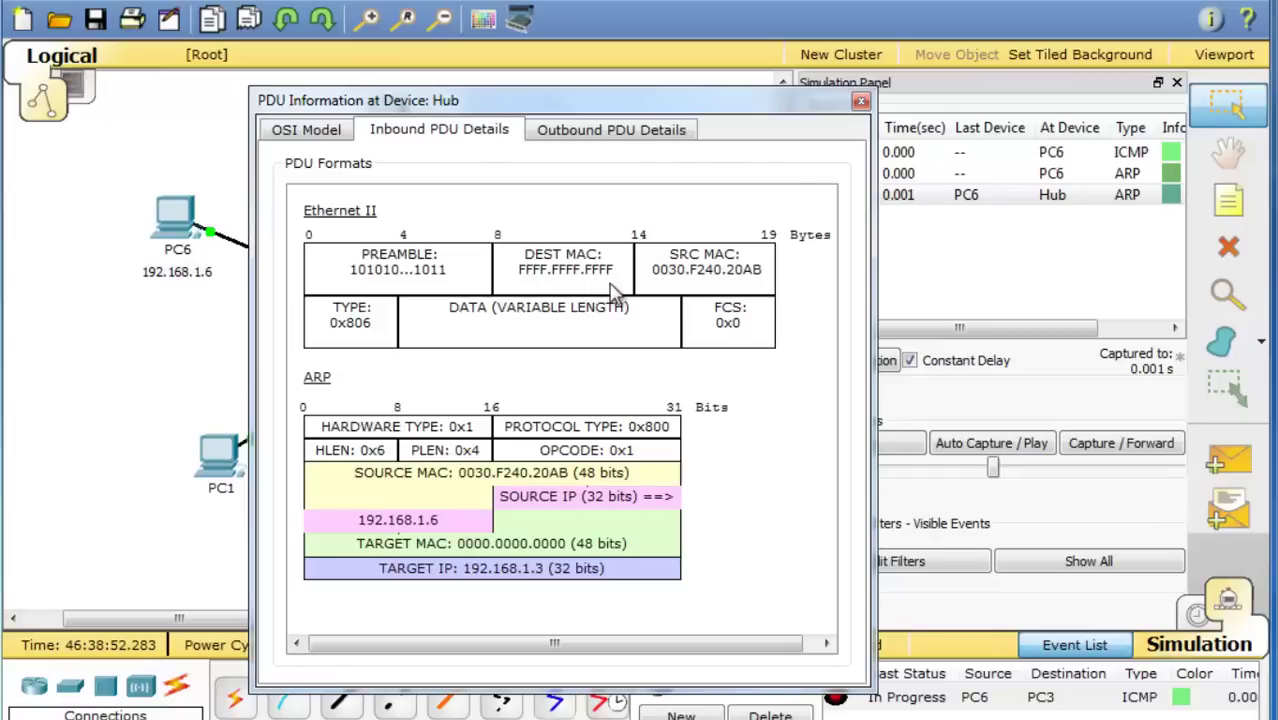
left_click_drag(730, 108, 728, 356)
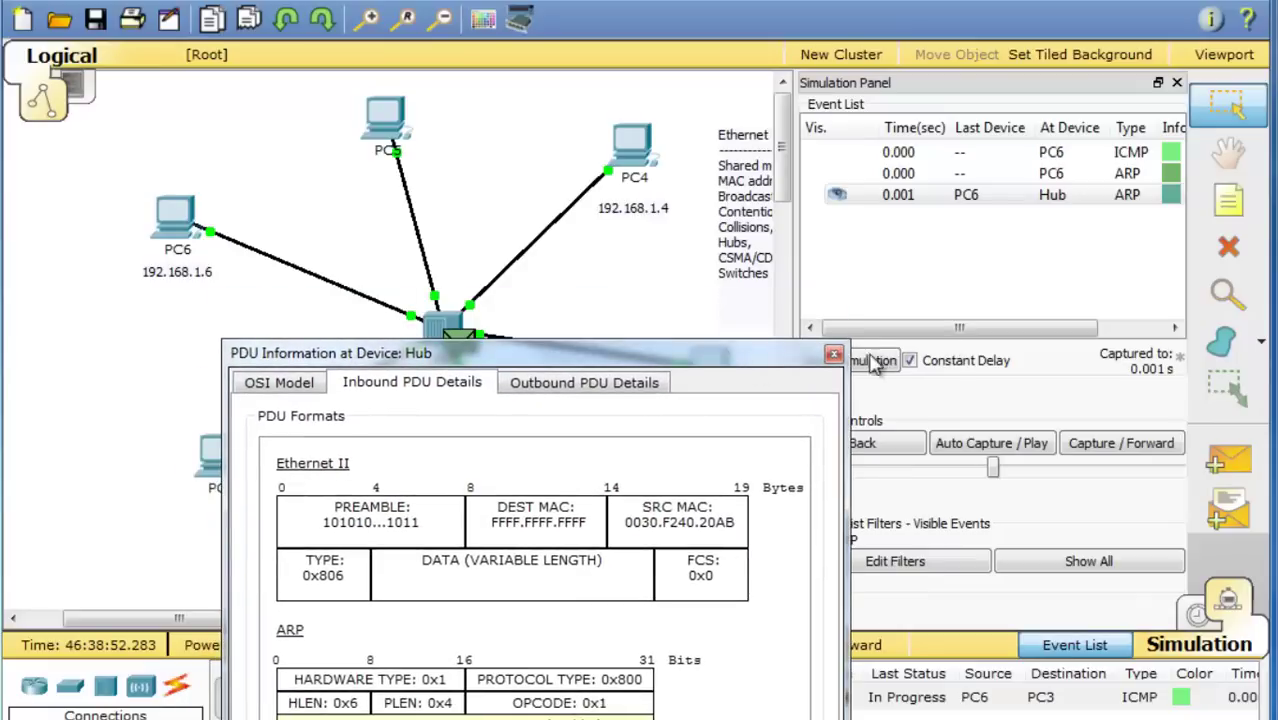
Step the simulation three times to 0.004 s, so the Hub floods PC3's ARP reply to every PC
left_click(833, 354)
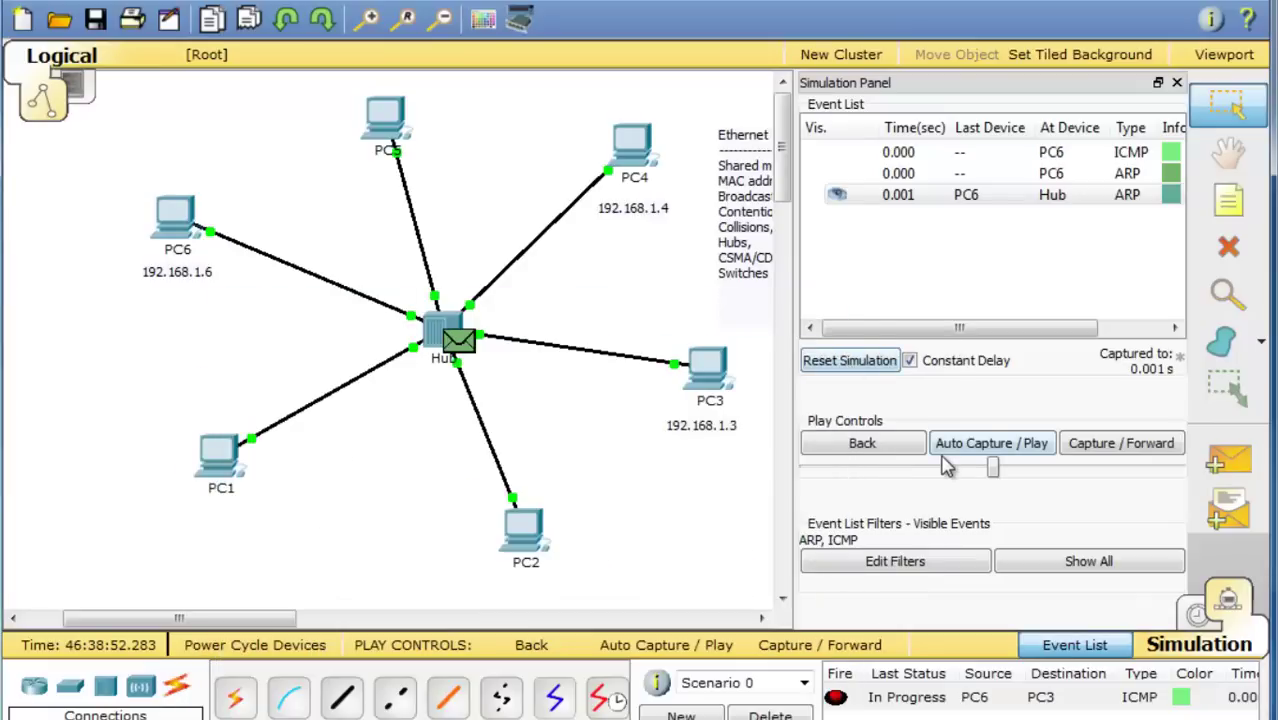
left_click(1140, 447)
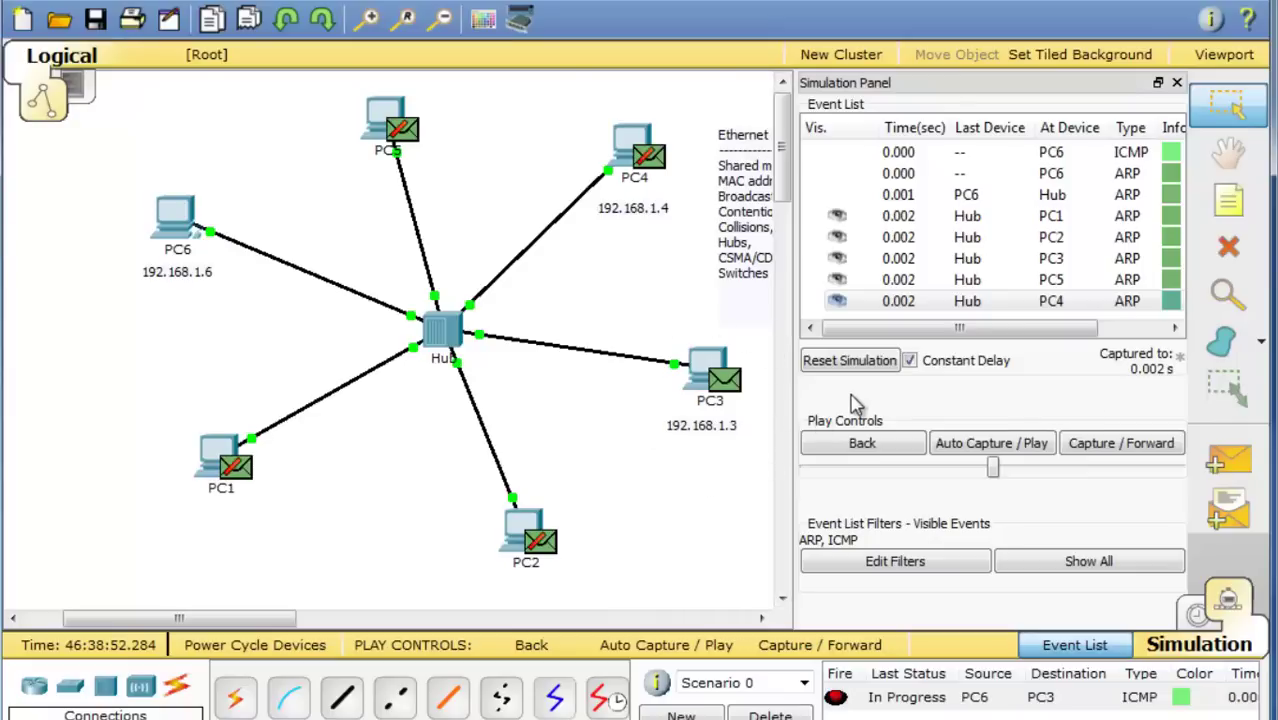
left_click(1128, 444)
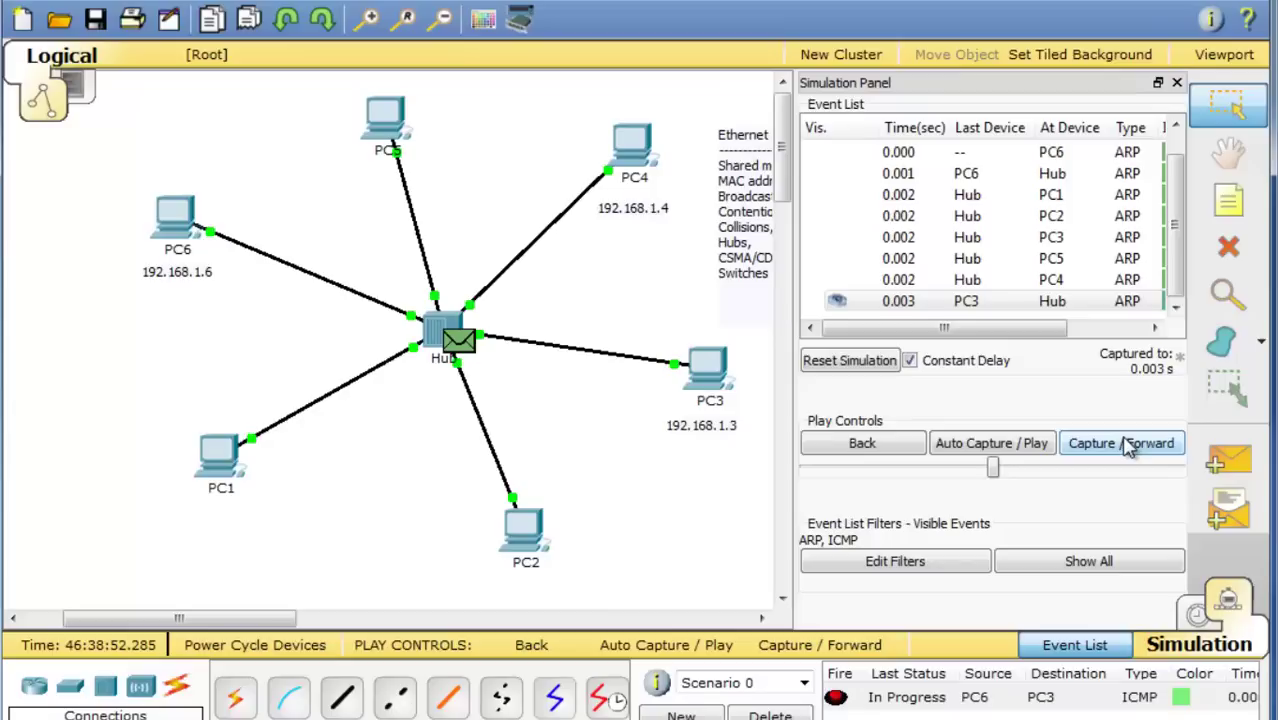
left_click(1128, 444)
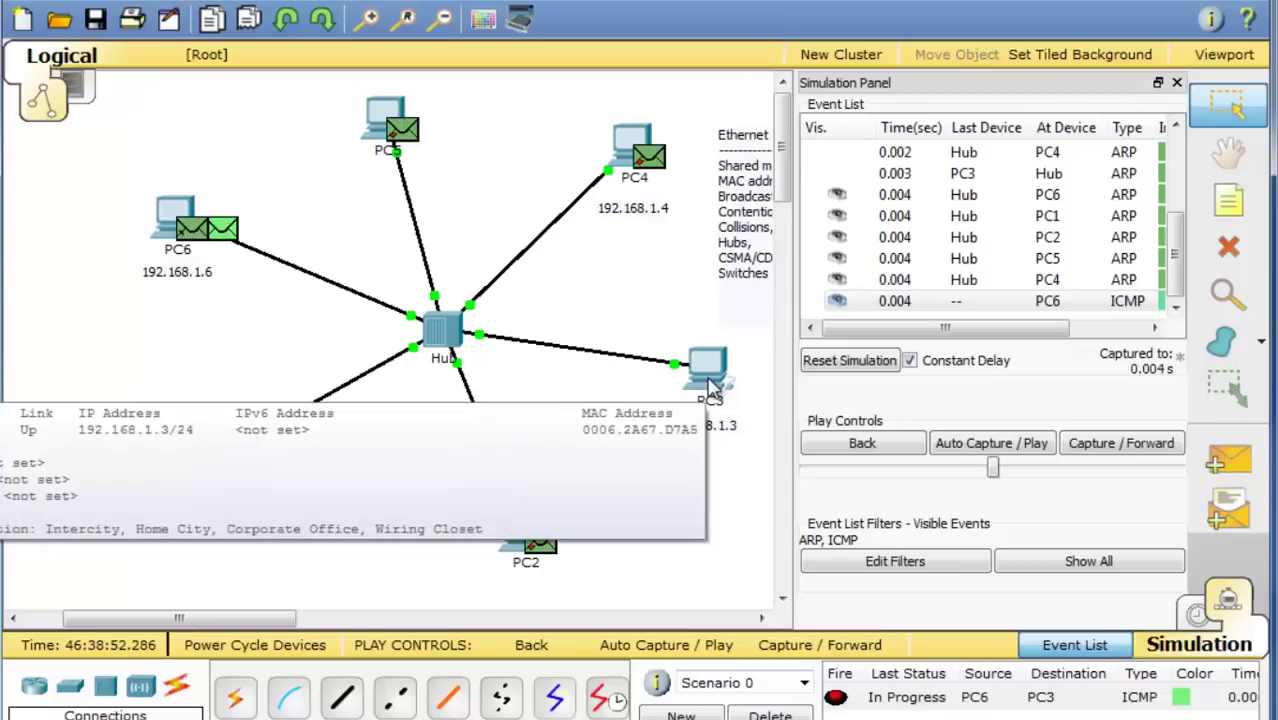
left_click(167, 218)
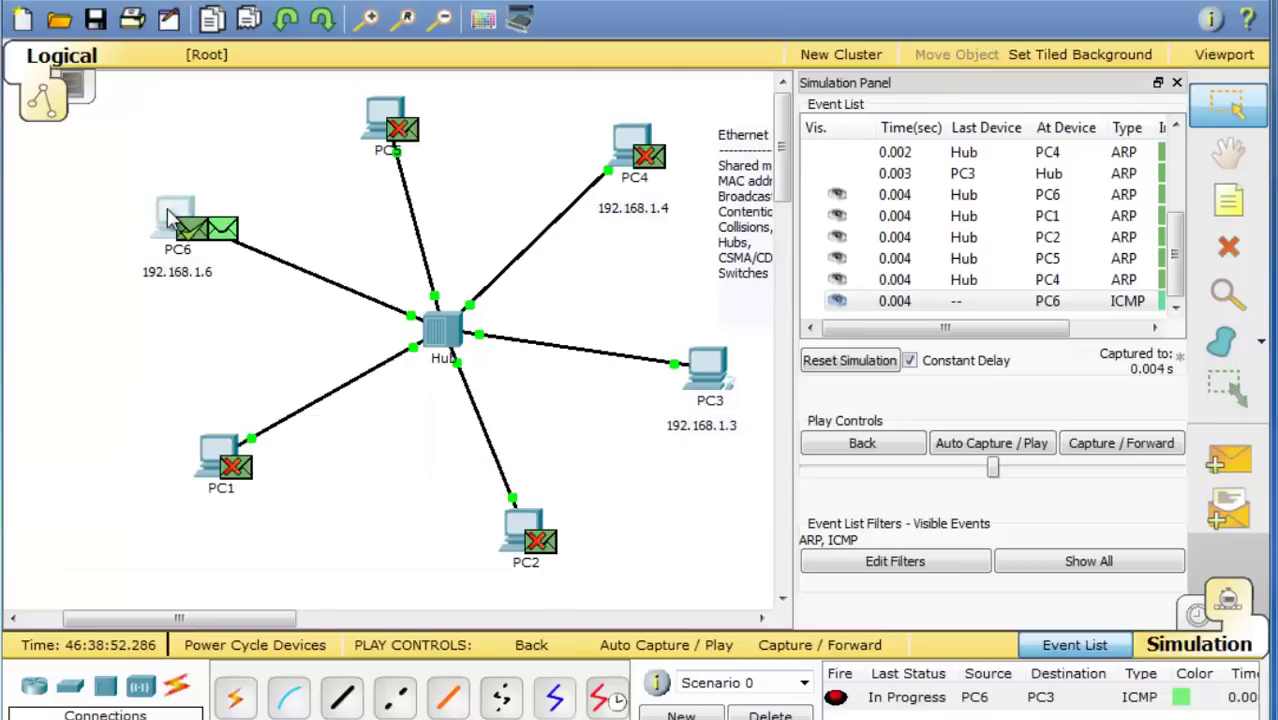
Run arp -a on PC6, which now lists 192.168.1.3 with MAC 0006.2a67.d7a5
left_click(679, 208)
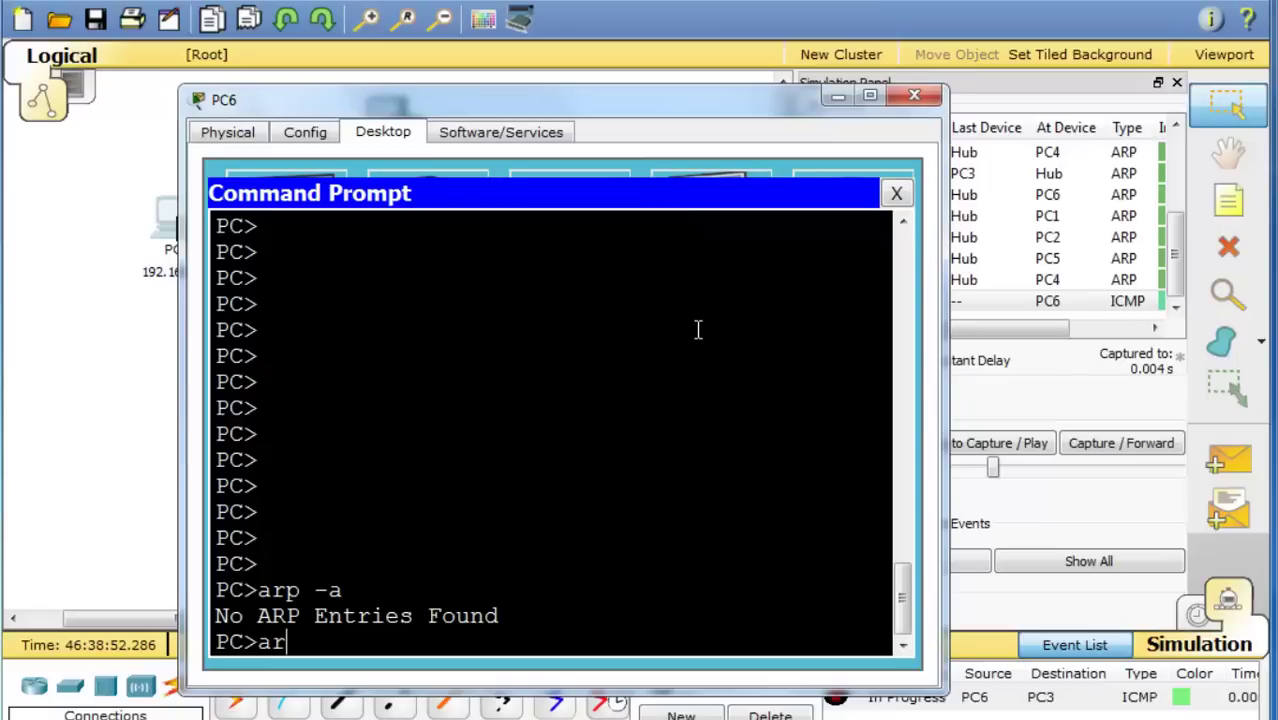
type("arp -a")
key("Return")
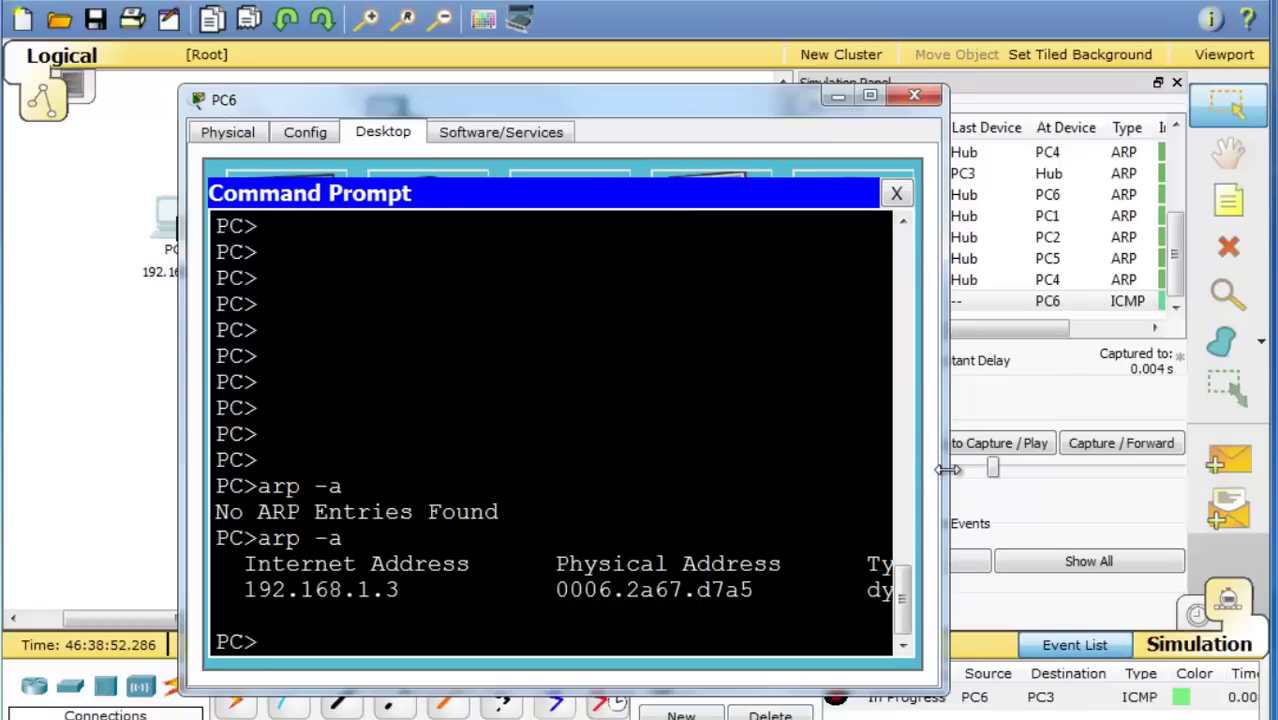
left_click_drag(948, 469, 1189, 467)
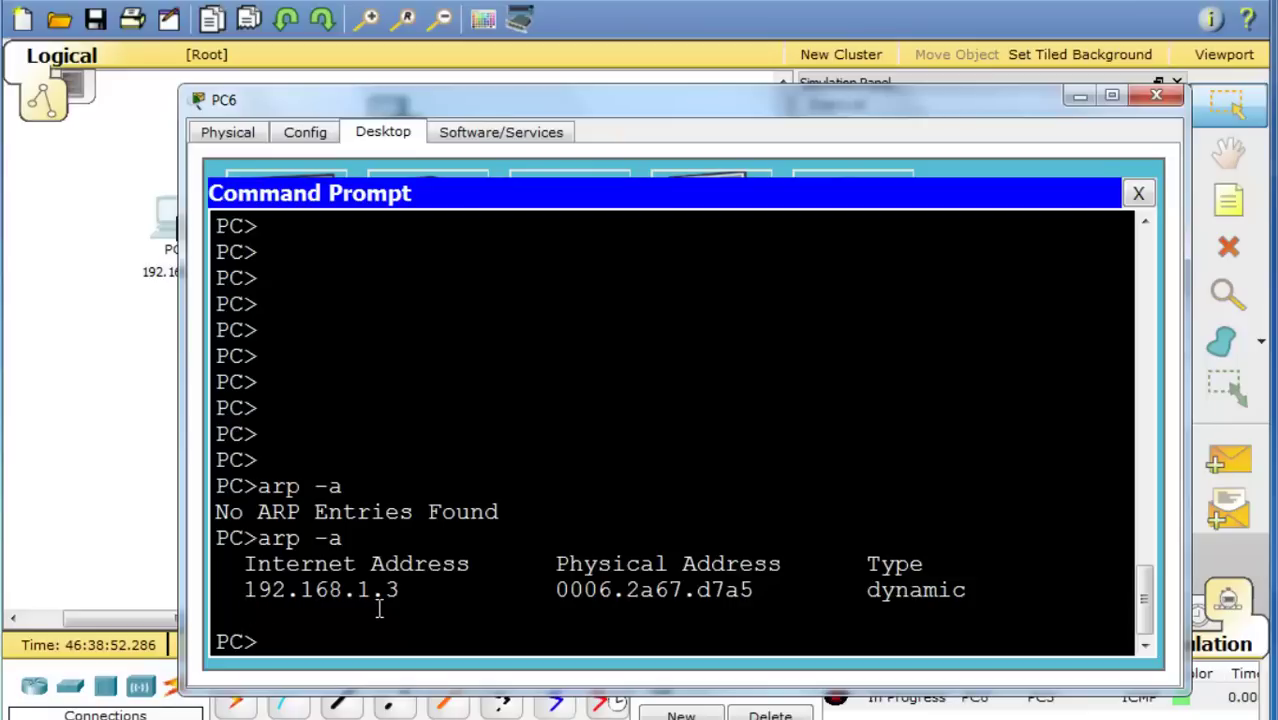
left_click_drag(556, 590, 762, 590)
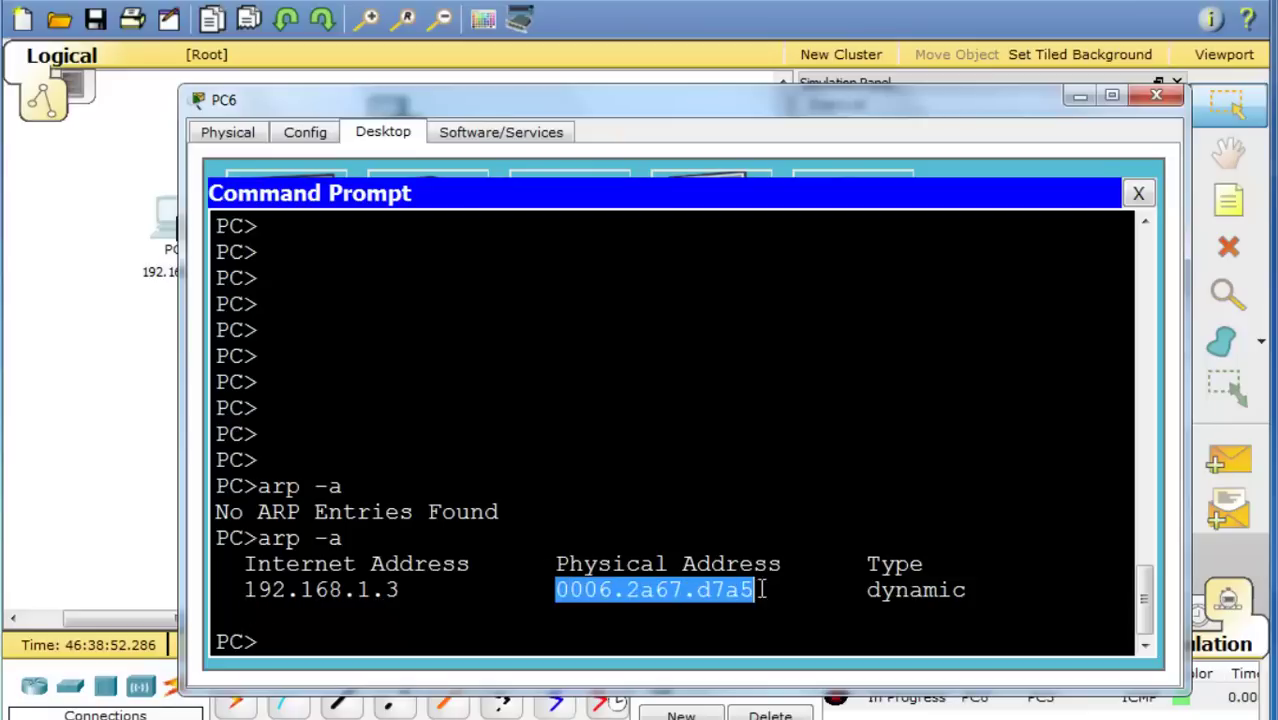
left_click(1080, 97)
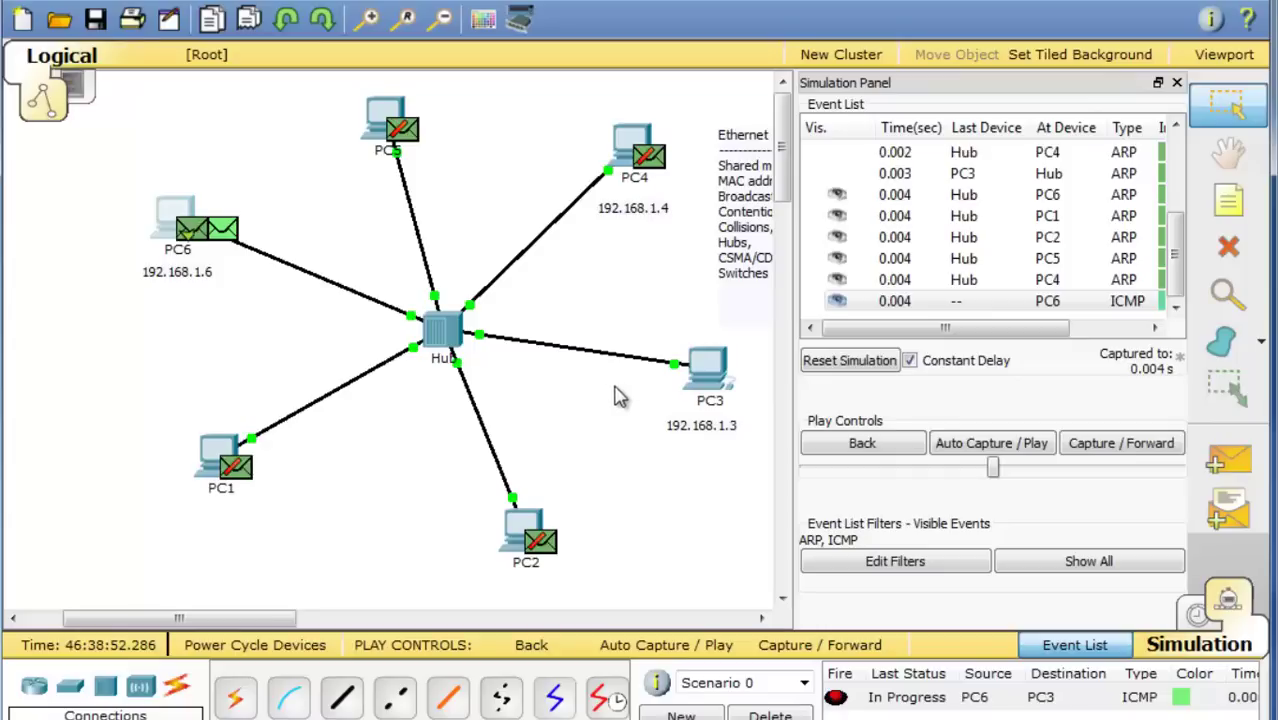
Run arp -a on PC3, which lists 192.168.1.6 with MAC 0030.f240.20ab, learned dynamically
mouse_move(716, 378)
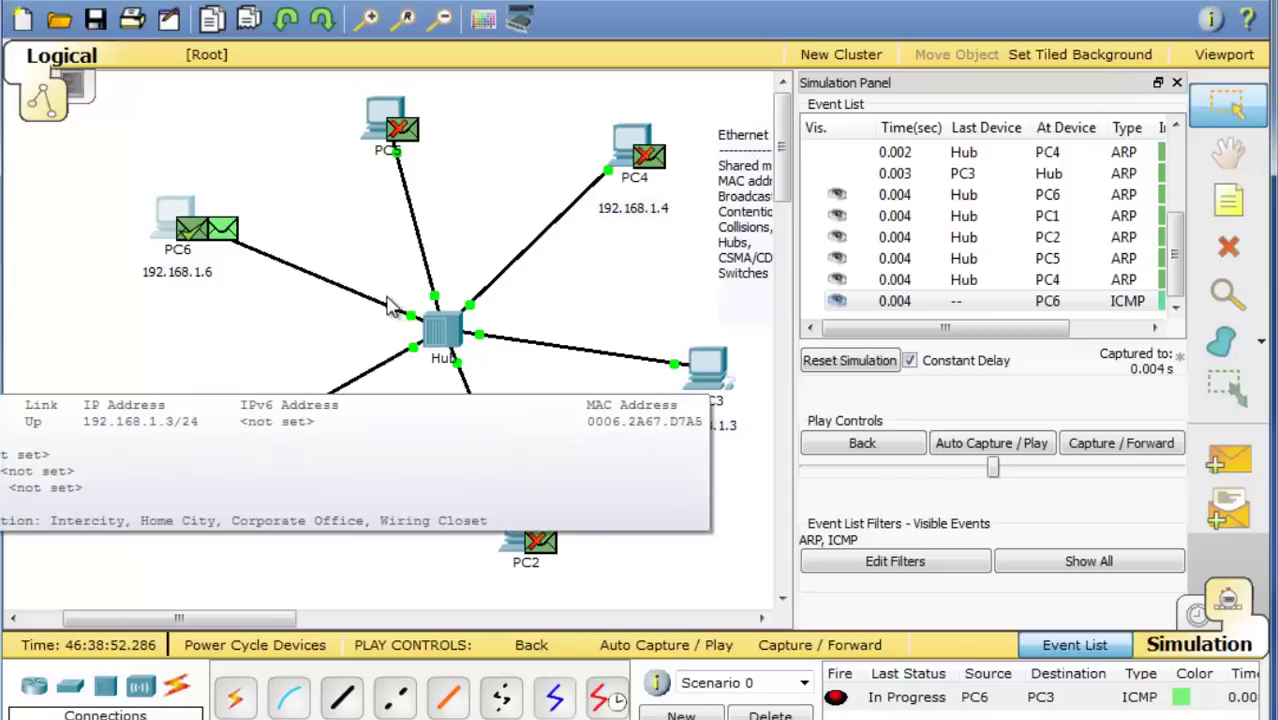
left_click(716, 378)
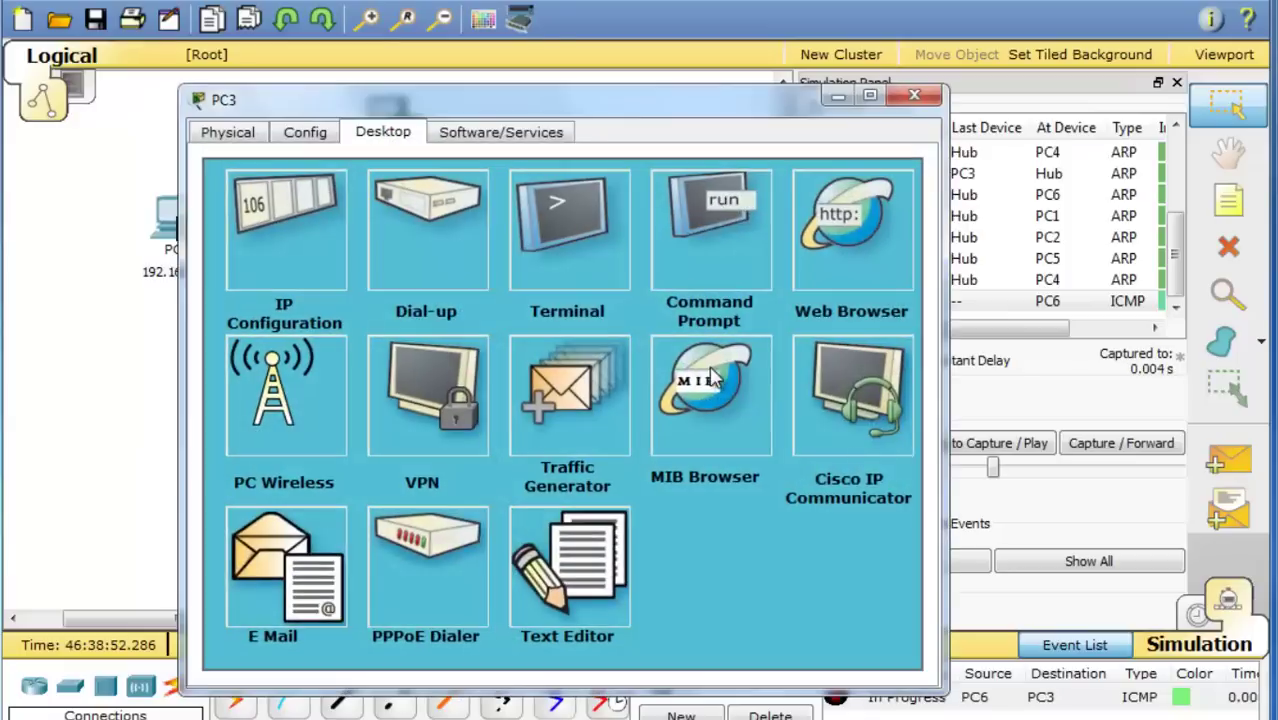
left_click(656, 260)
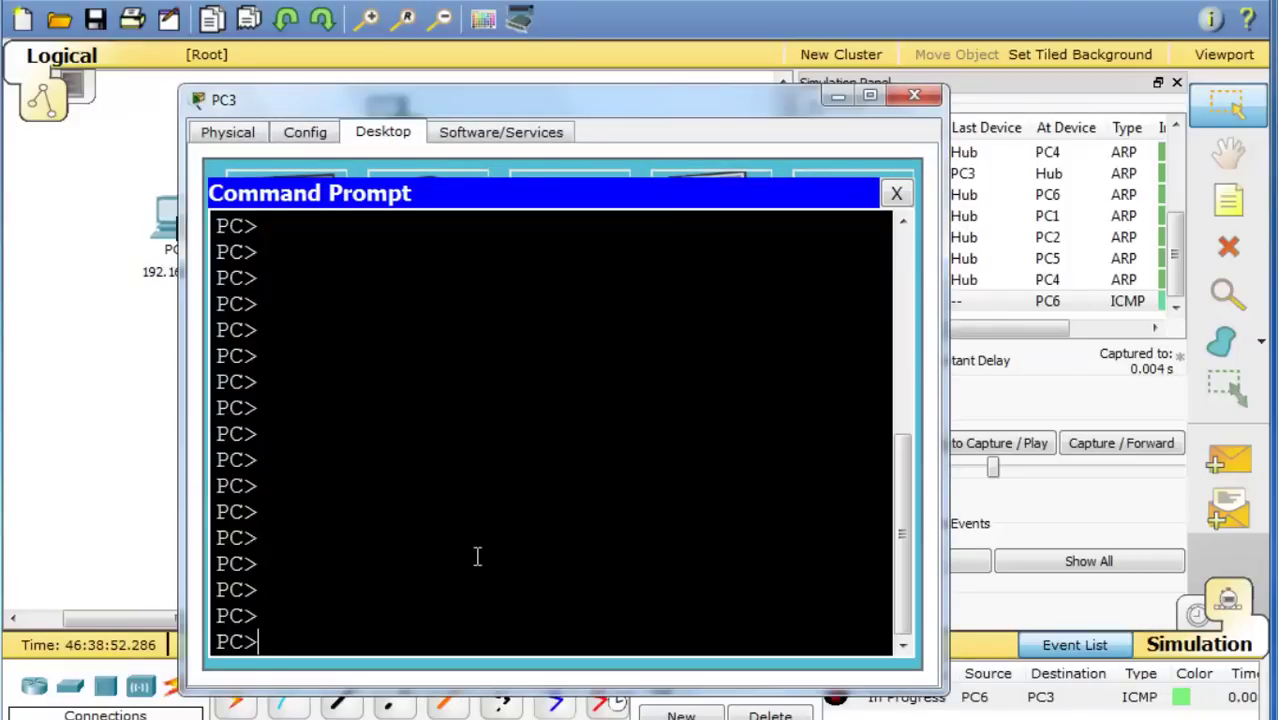
type("arp -a")
key("Return")
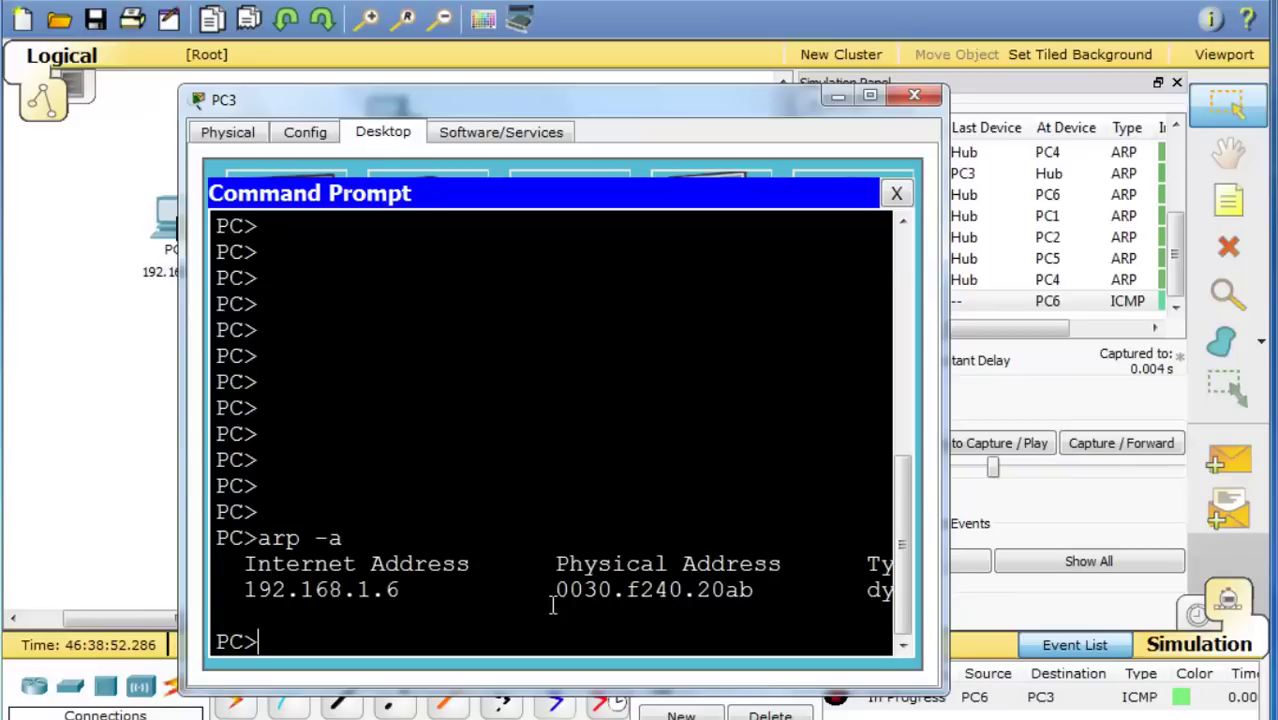
Step PC6's ICMP echo through the hub to PC3 and the reply back until the ping succeeds
left_click(838, 97)
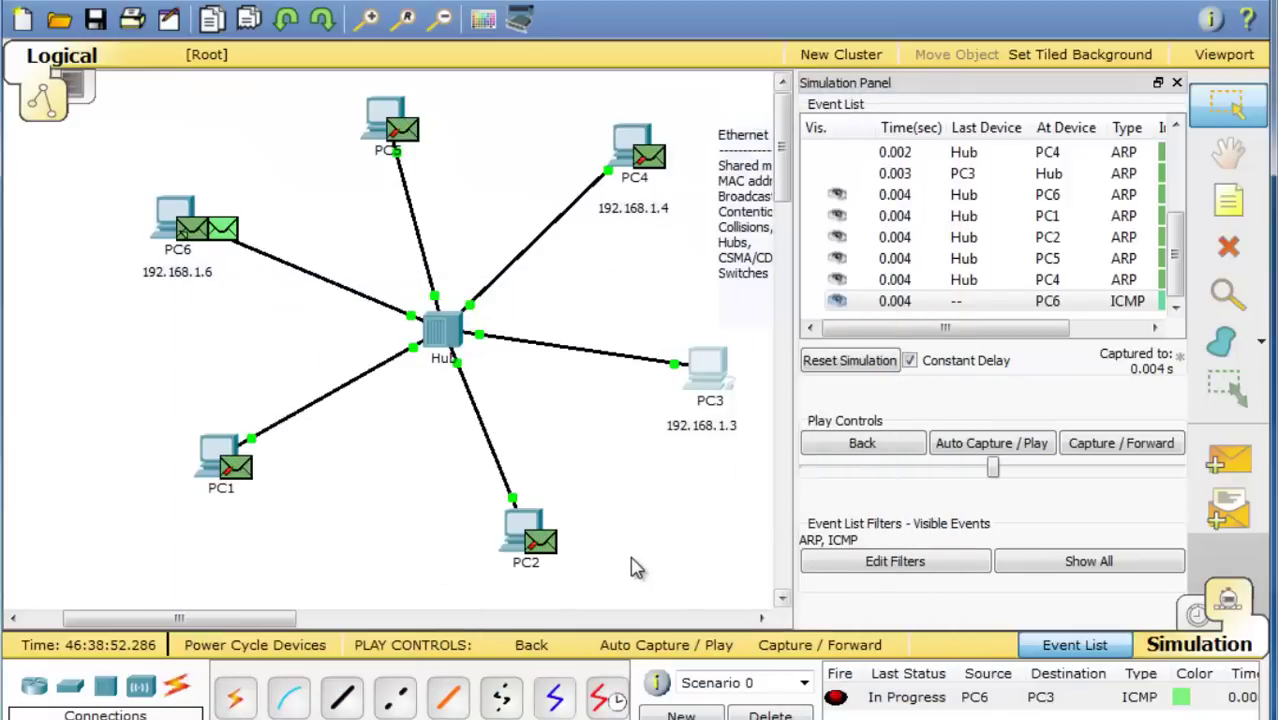
left_click(1150, 445)
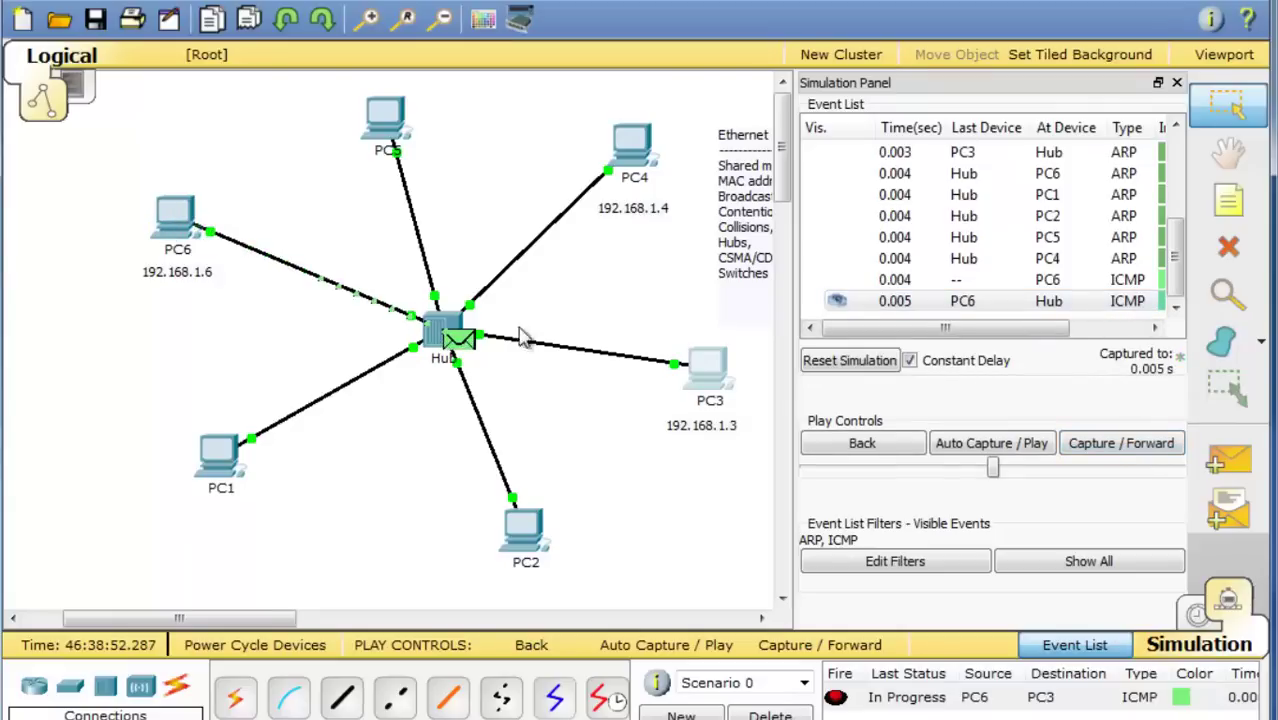
left_click(1128, 447)
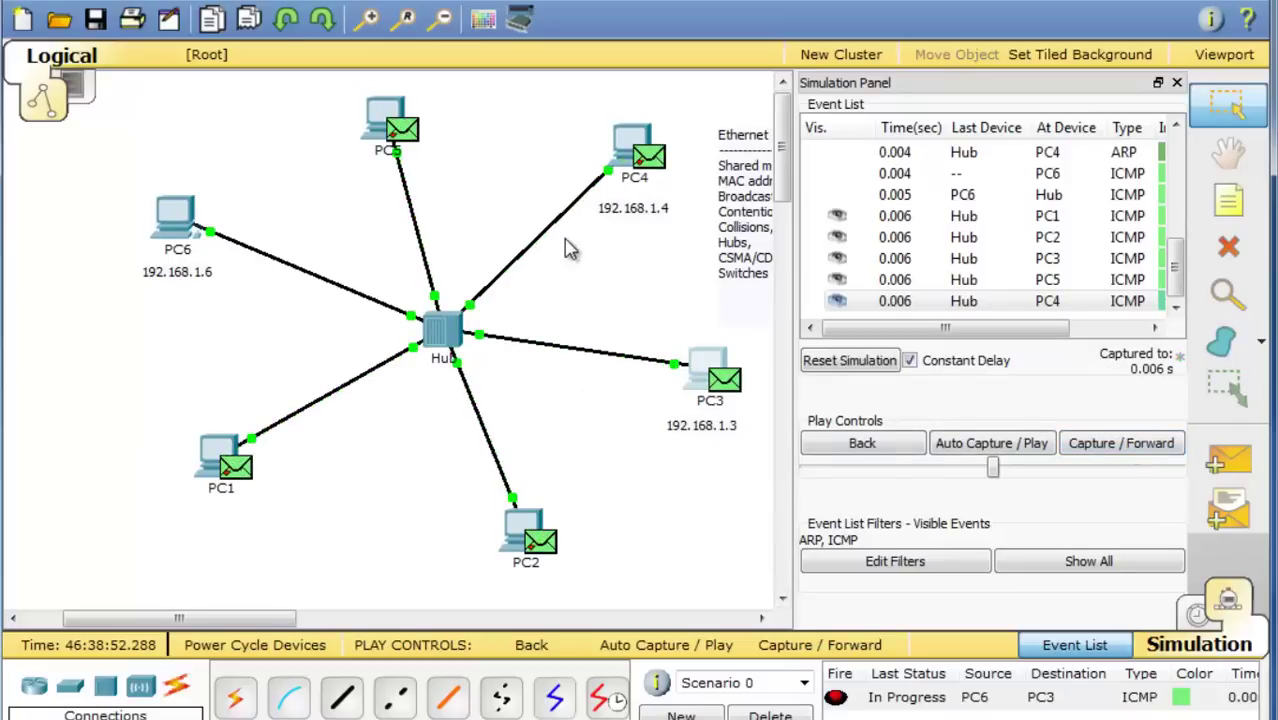
mouse_move(707, 418)
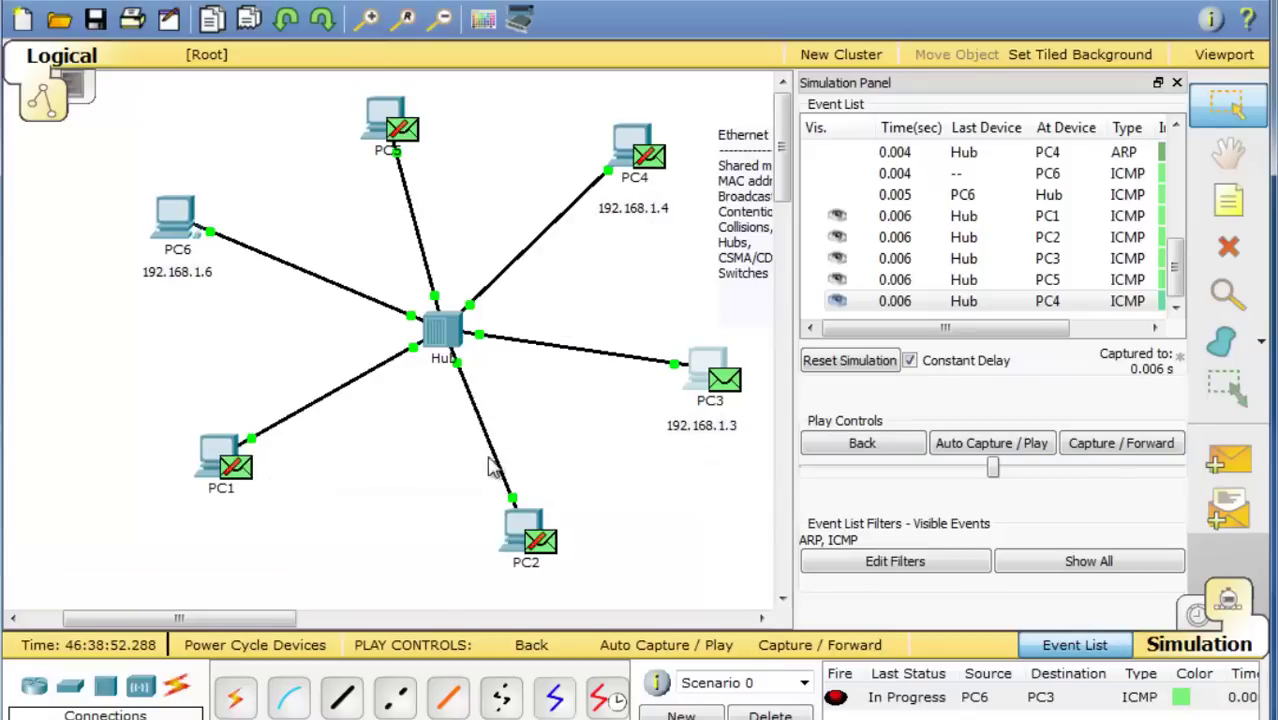
left_click(1131, 450)
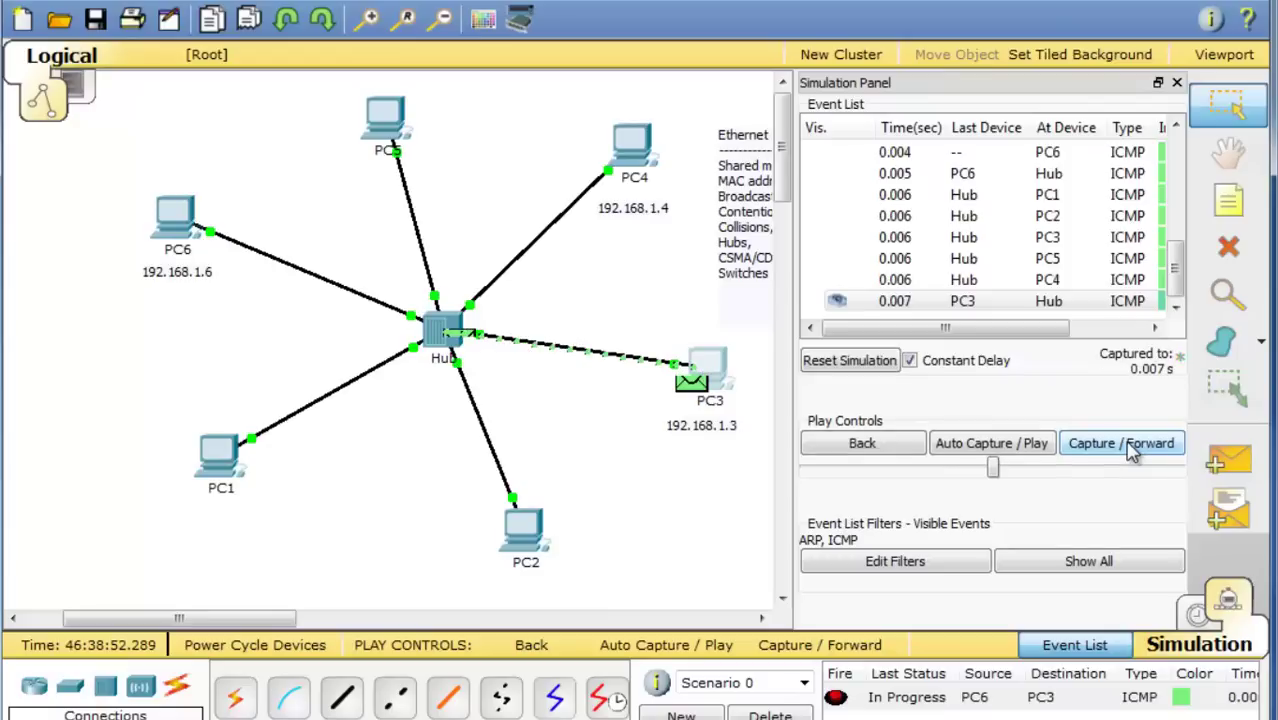
left_click(1131, 450)
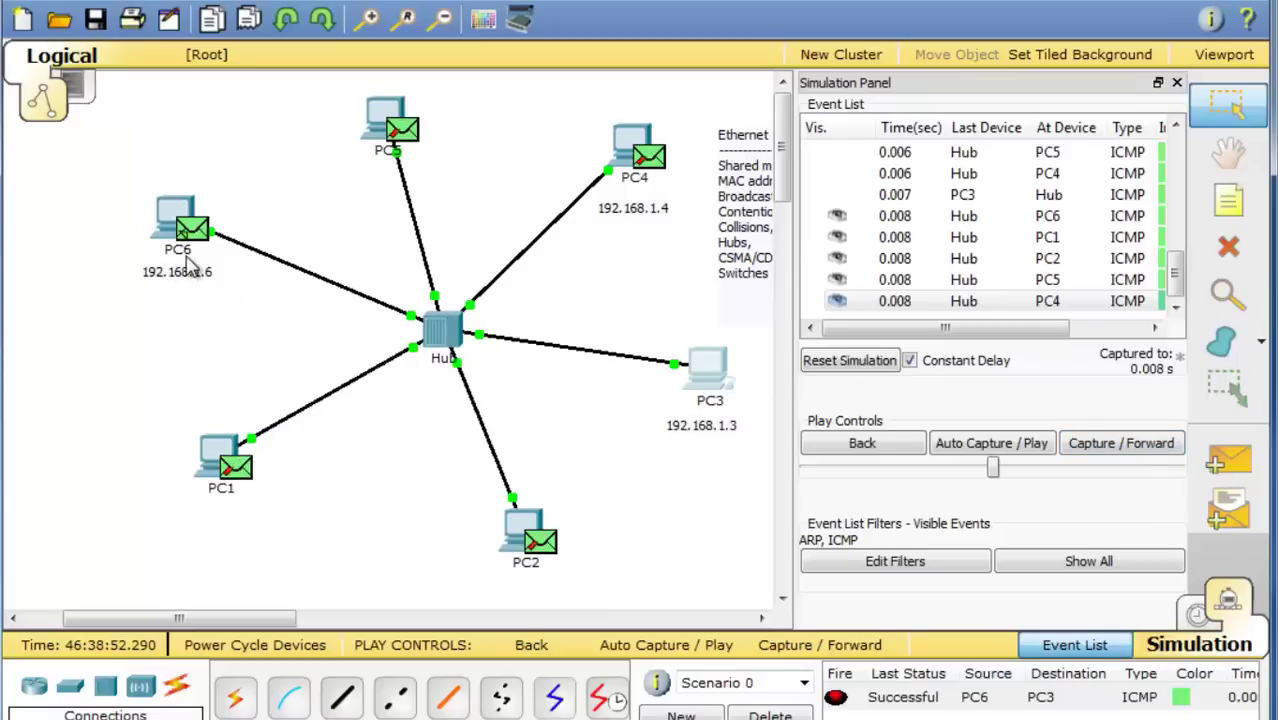
left_click(1125, 453)
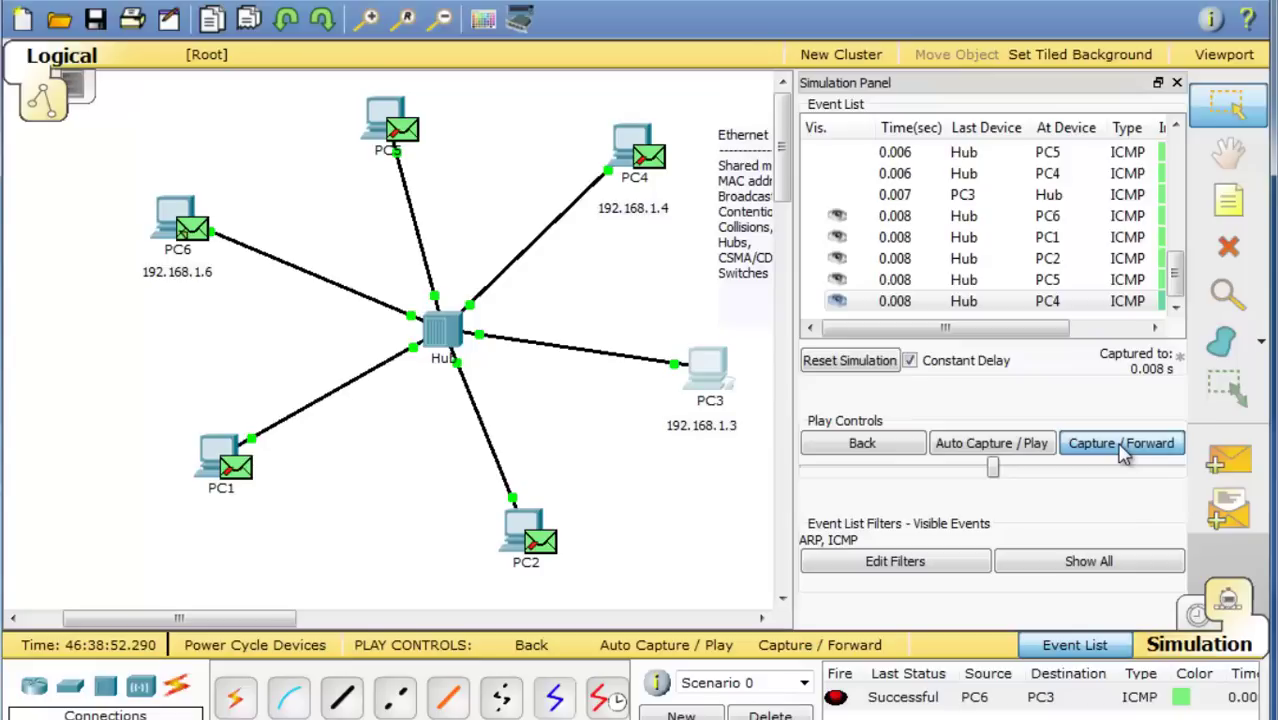
left_click(1125, 453)
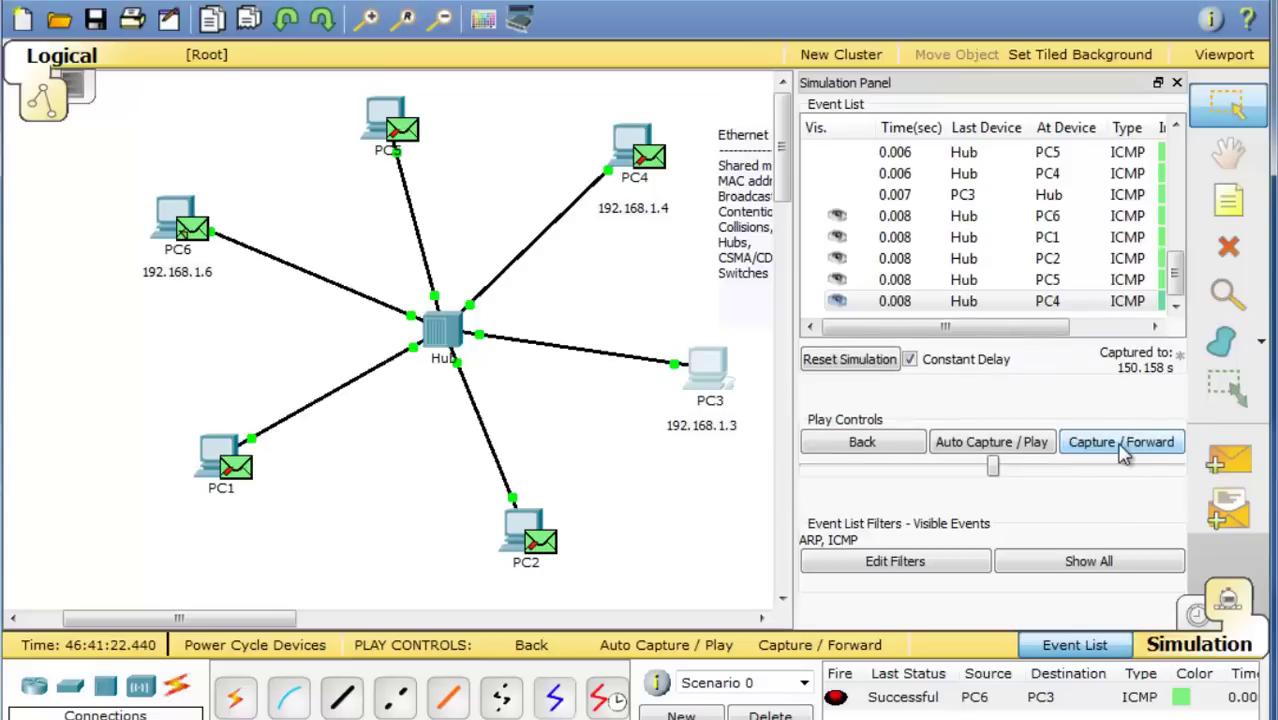
left_click(1125, 453)
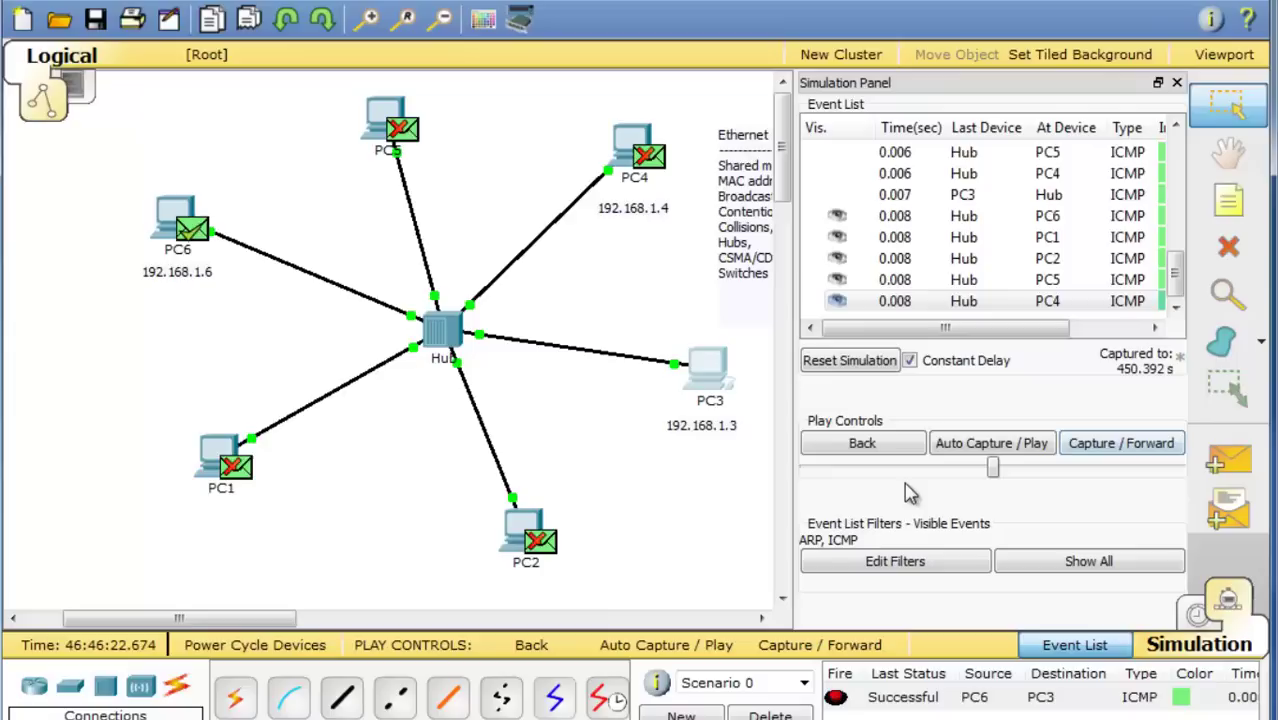
Reset the simulation and switch to Realtime mode, with the PC6-to-PC3 ping listed as Successful
left_click(840, 368)
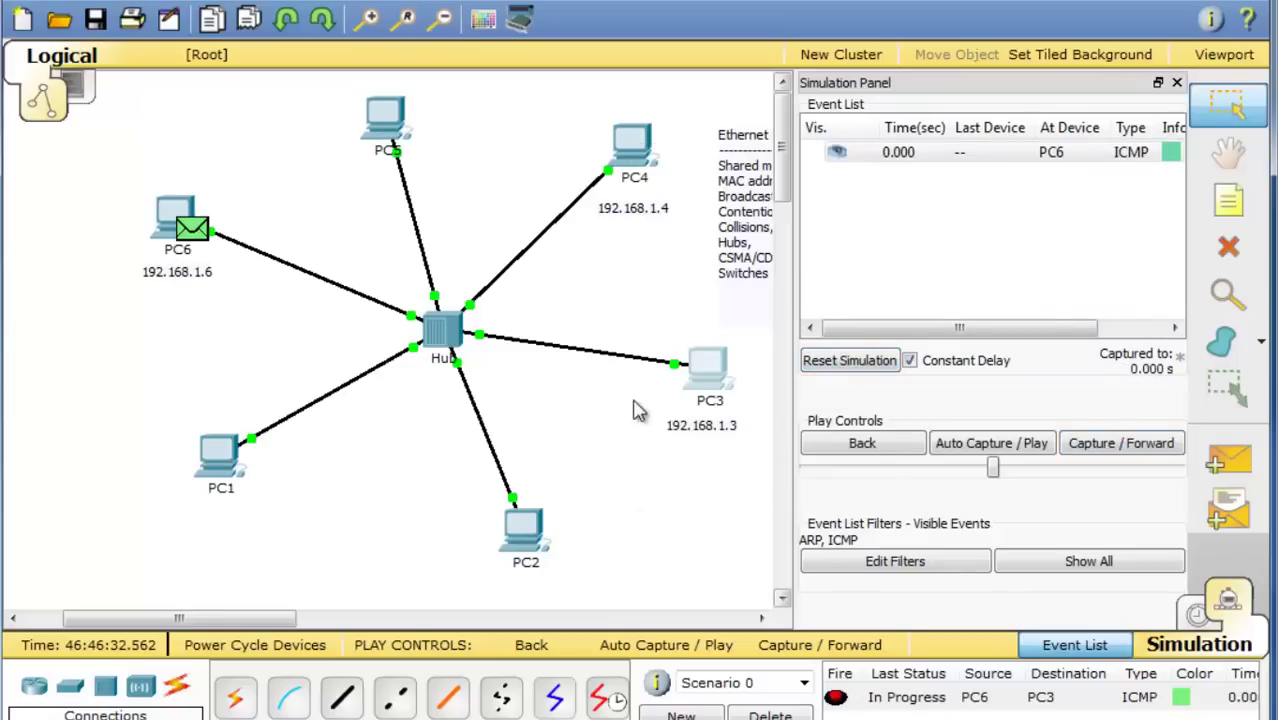
left_click(840, 368)
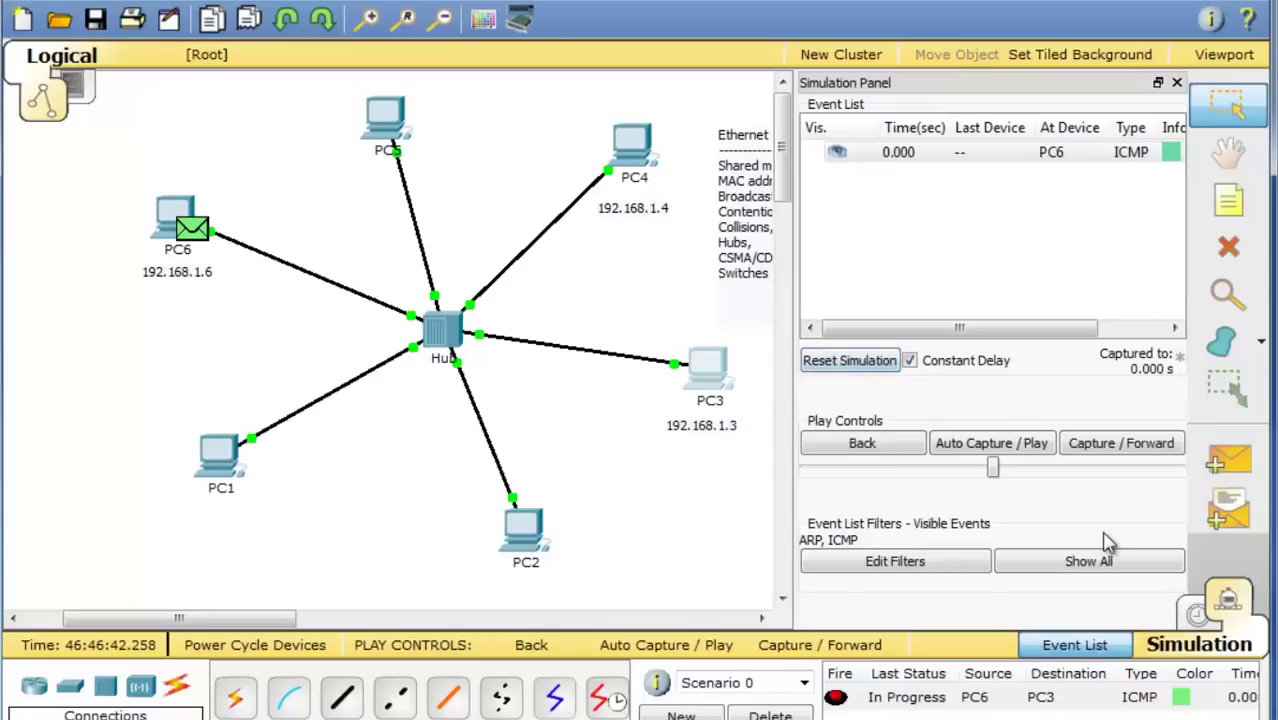
left_click(1197, 614)
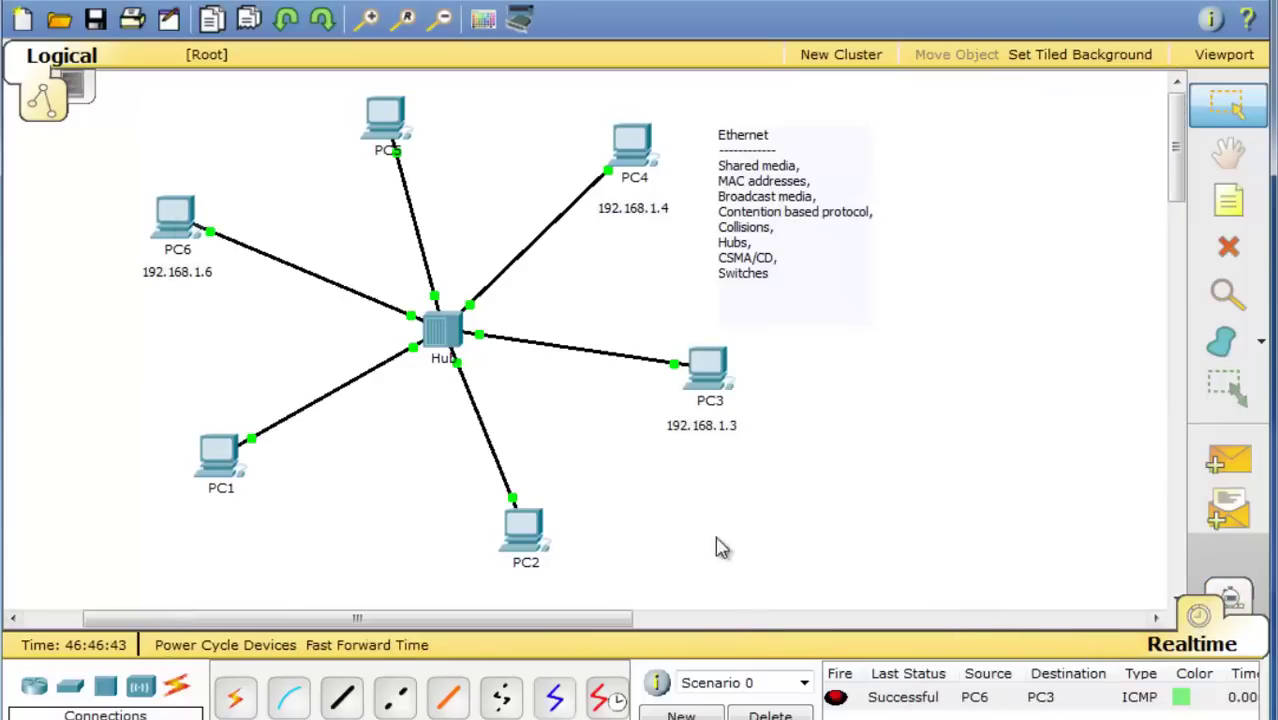